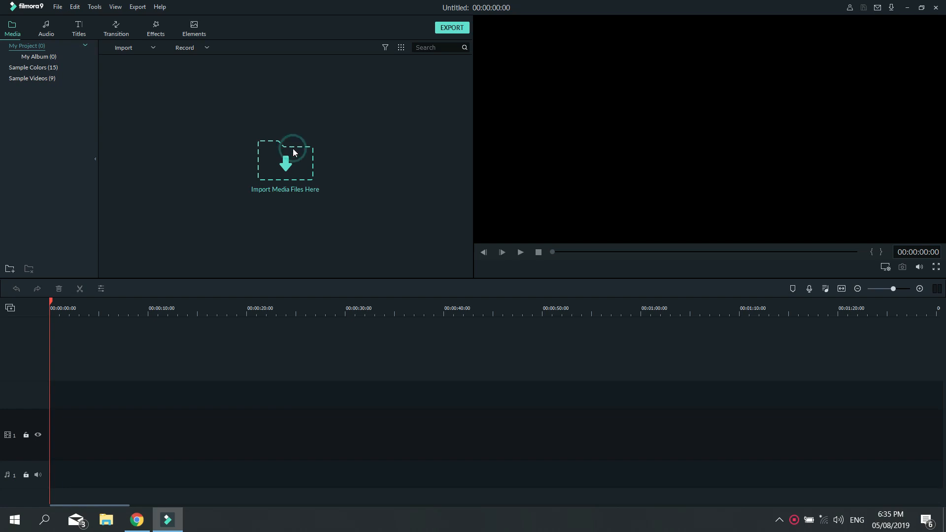
# Import the "real introduction" video from the INTRO AND END VIDEO folder into the media library
pyautogui.click(293, 152)
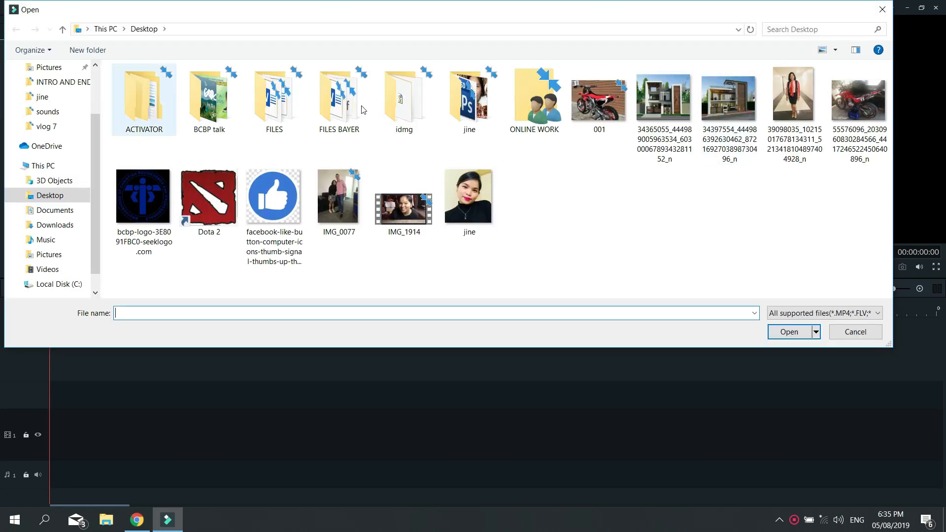
pyautogui.click(57, 82)
pyautogui.click(224, 95)
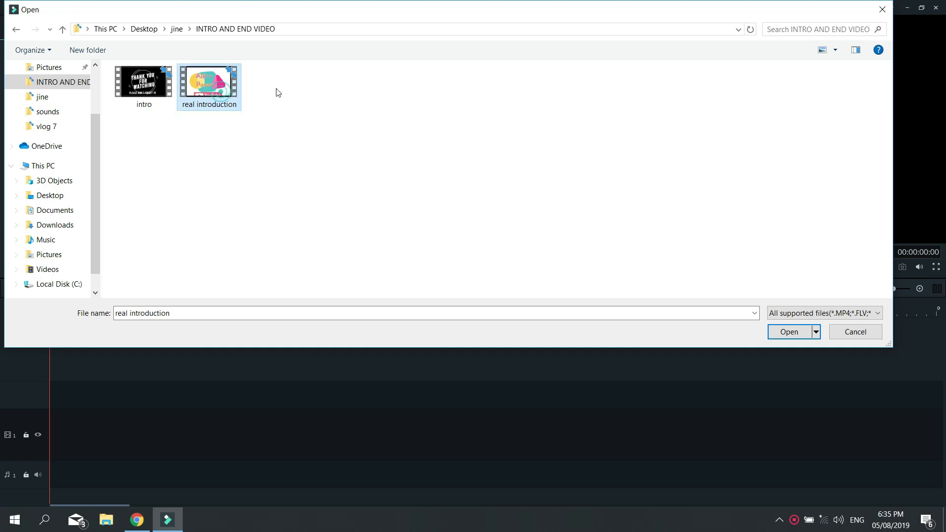
pyautogui.click(799, 334)
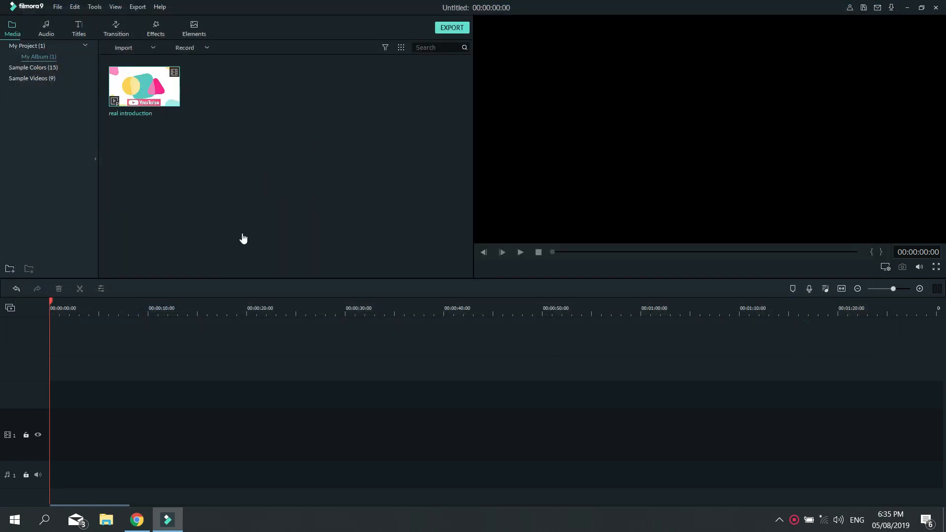
# Place the "real introduction" clip at the start of video track 1 and play it through
pyautogui.moveTo(152, 98)
pyautogui.moveTo(152, 97); pyautogui.dragTo(50, 446)
pyautogui.click(520, 252)
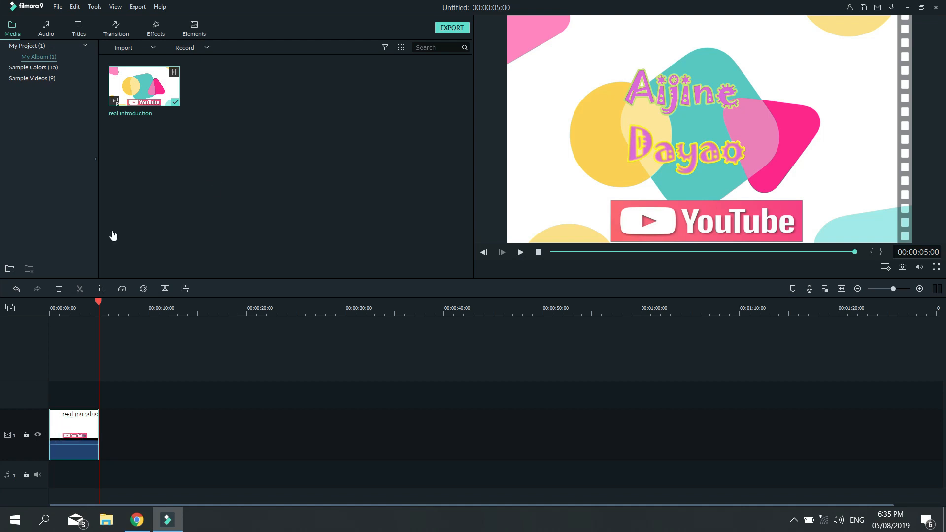
# Delete the "real introduction" clip from the timeline and from the media library
pyautogui.click(79, 437)
pyautogui.press('Delete')
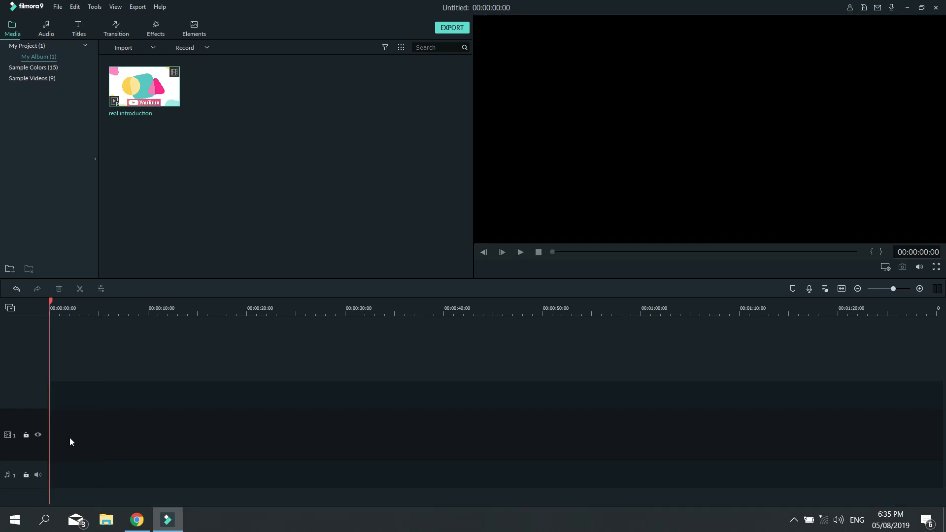
pyautogui.click(137, 90)
pyautogui.press('Delete')
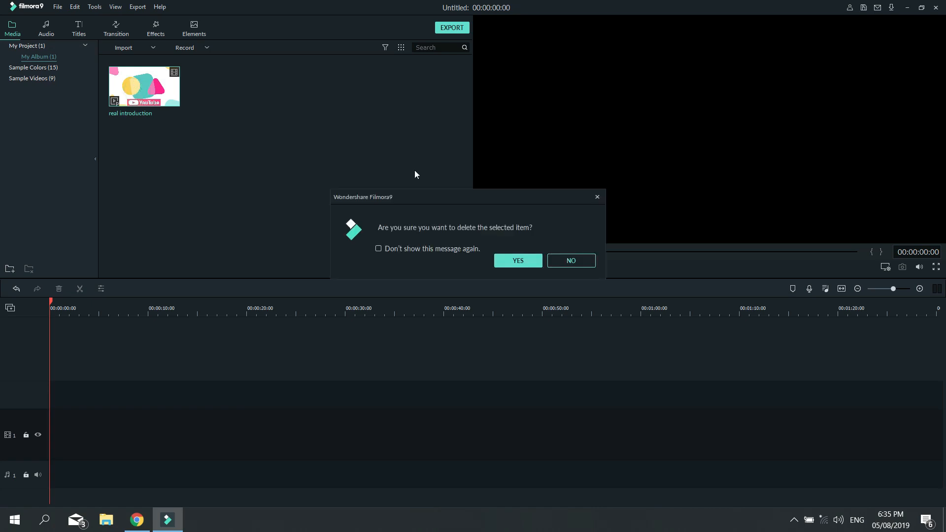
pyautogui.click(508, 260)
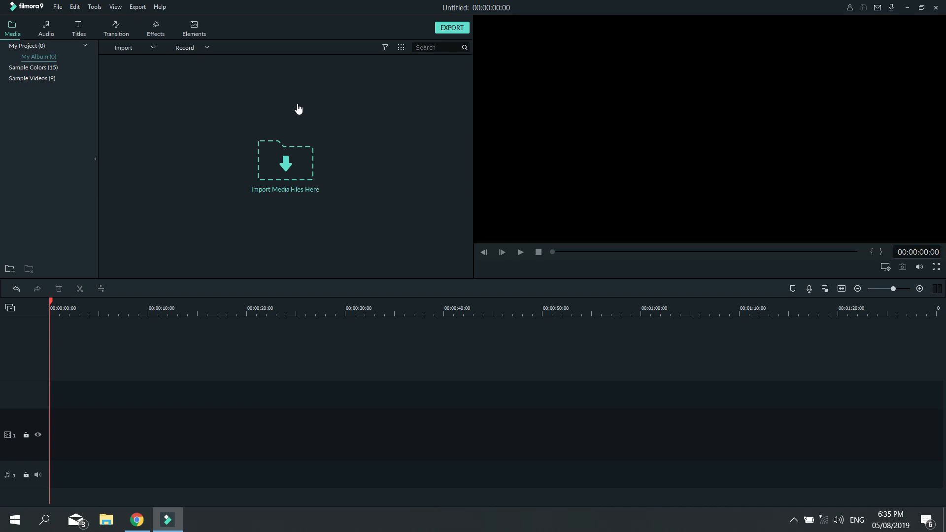
pyautogui.click(207, 48)
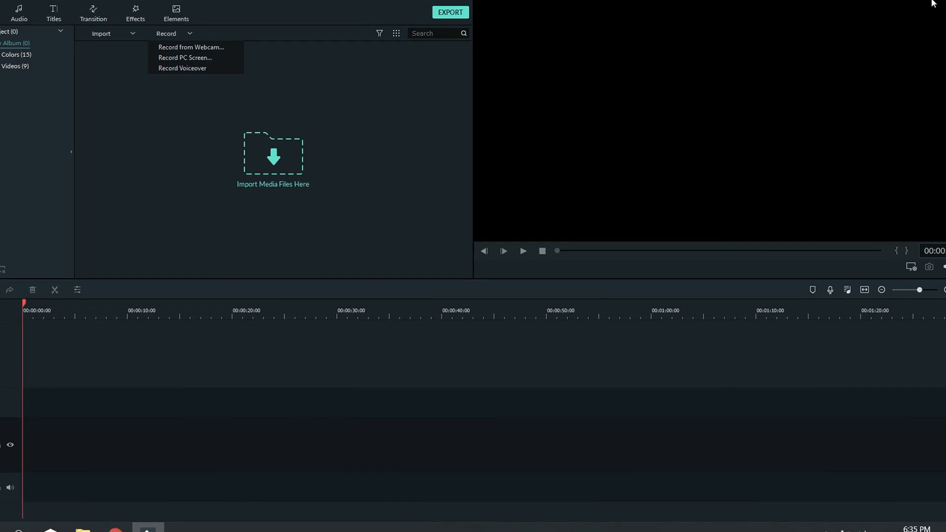
pyautogui.click(550, 14)
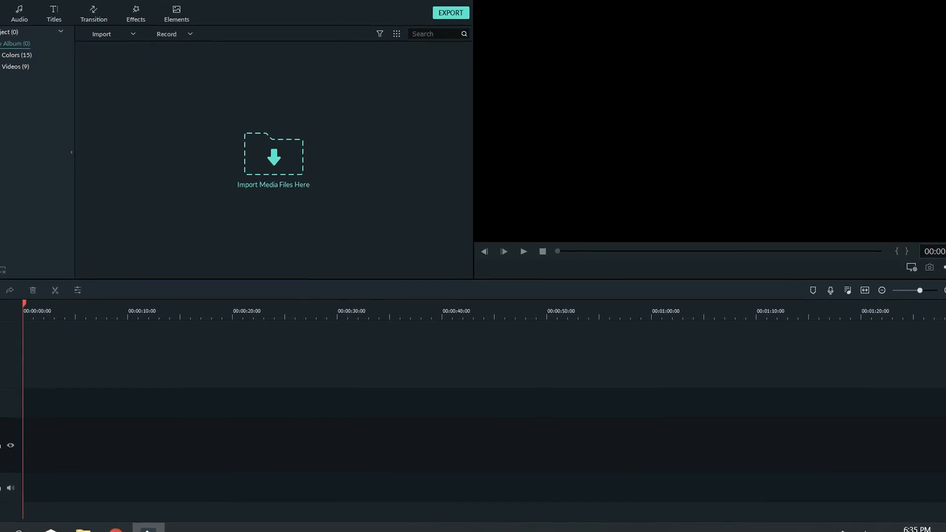
pyautogui.click(939, 2)
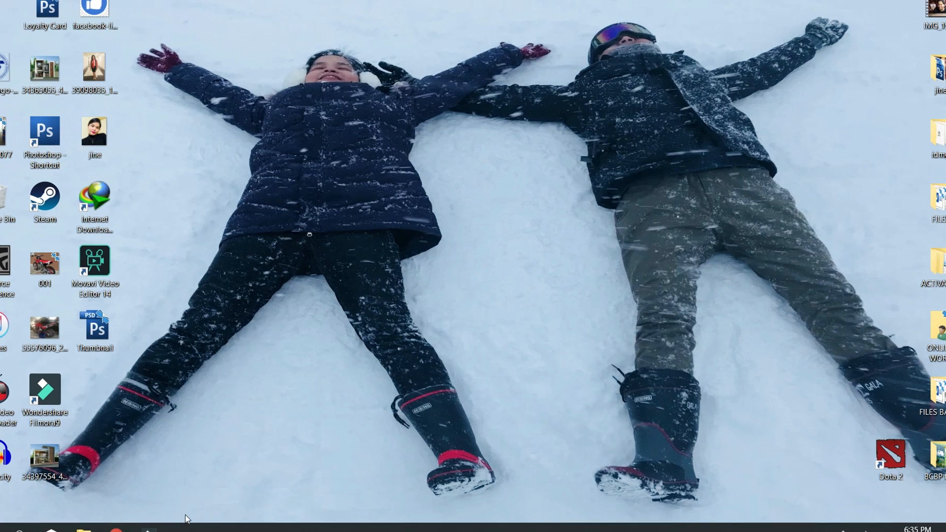
pyautogui.click(148, 527)
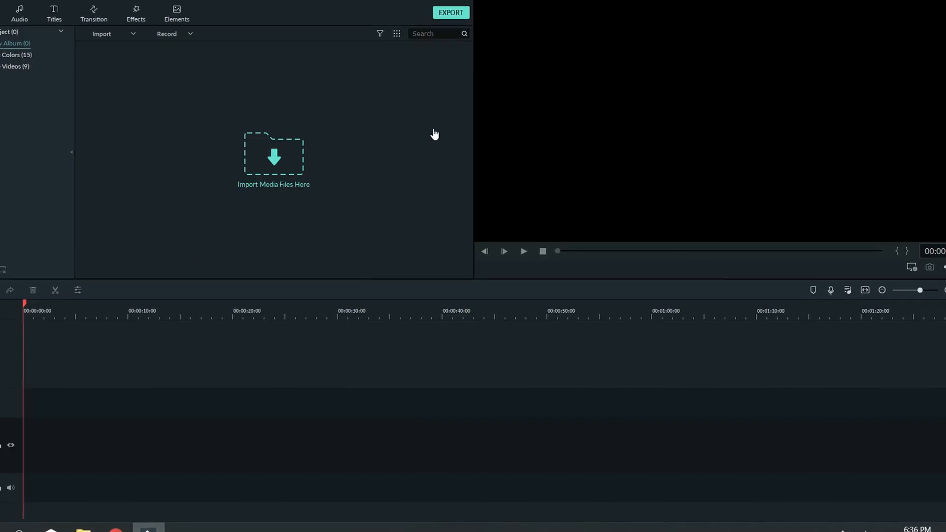
# Add the Opener 11 title to the start of video track 1
pyautogui.click(56, 20)
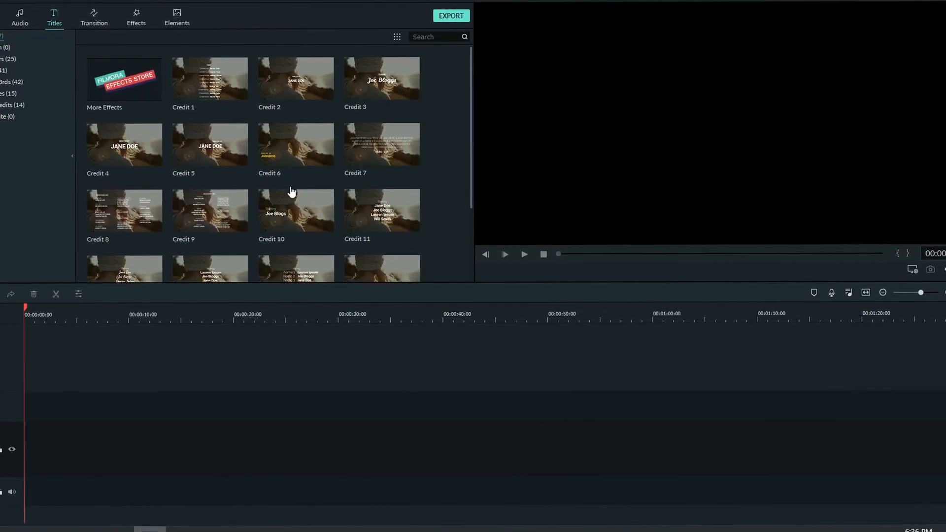
pyautogui.scroll(-10, 350, 218)
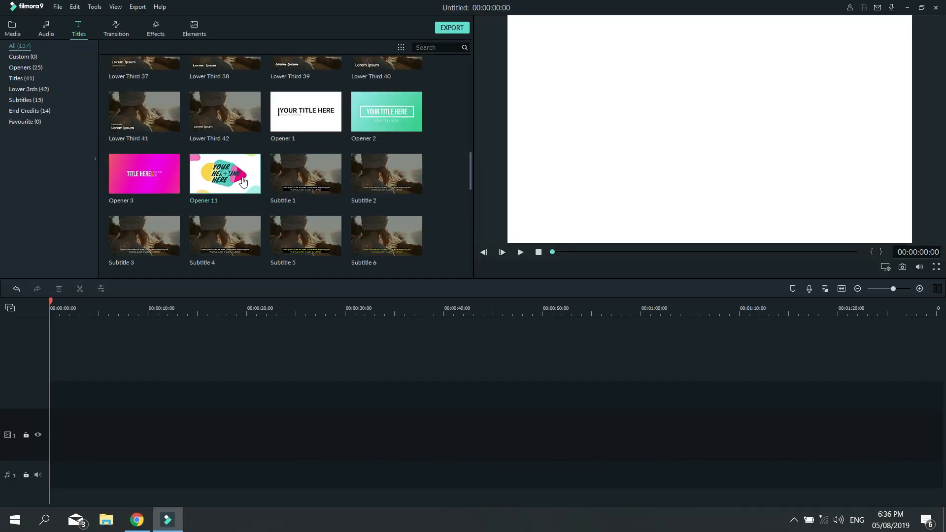
pyautogui.moveTo(244, 177); pyautogui.dragTo(51, 450)
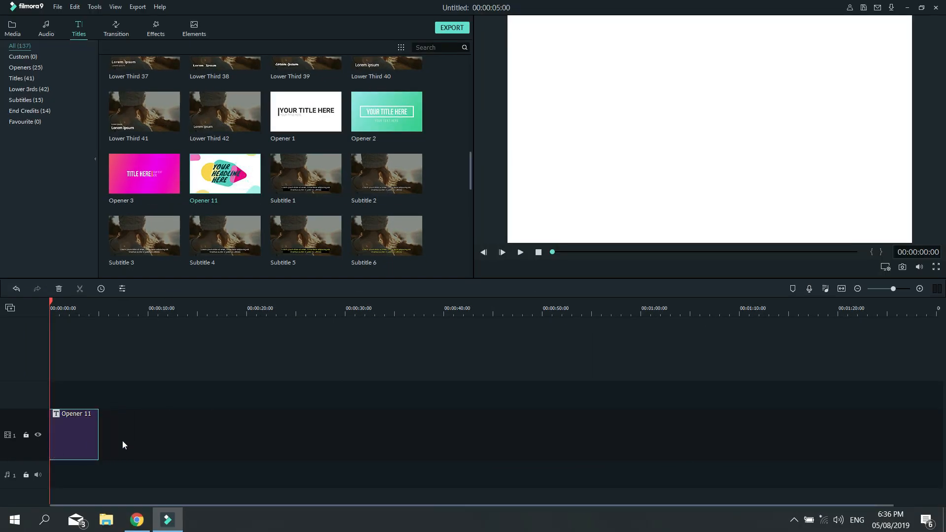
# In Opener 11's advanced text editor, delete the HERE line and replace the HEADLINE text with the channel owner's last name
pyautogui.doubleClick(88, 442)
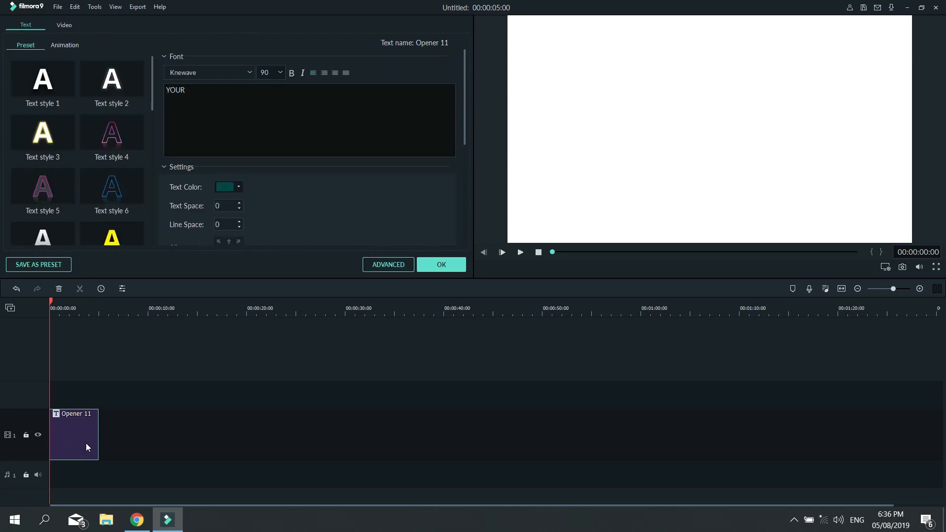
pyautogui.click(395, 266)
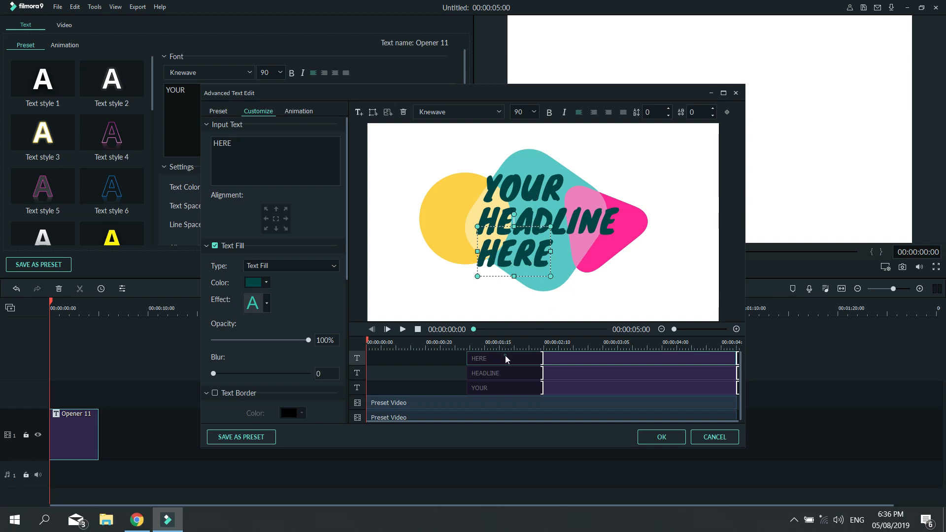
pyautogui.press('Delete')
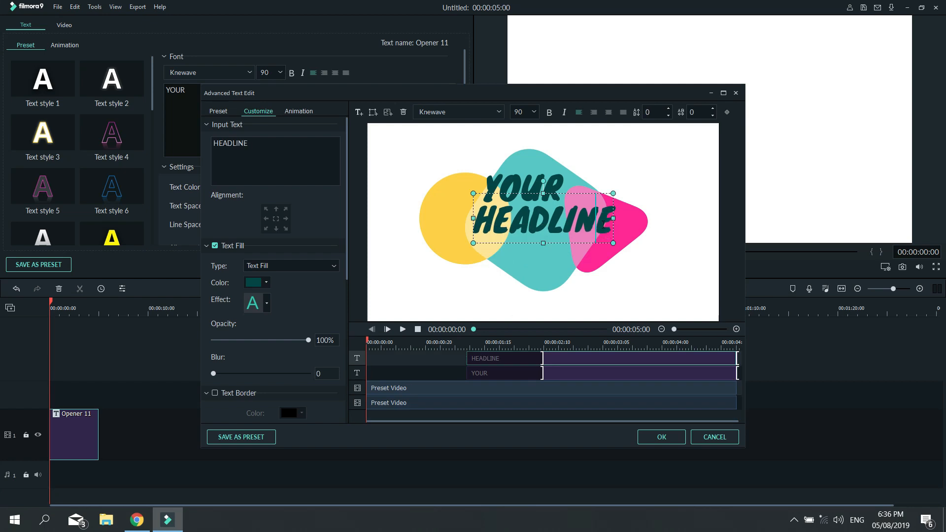
pyautogui.moveTo(613, 224); pyautogui.dragTo(457, 224)
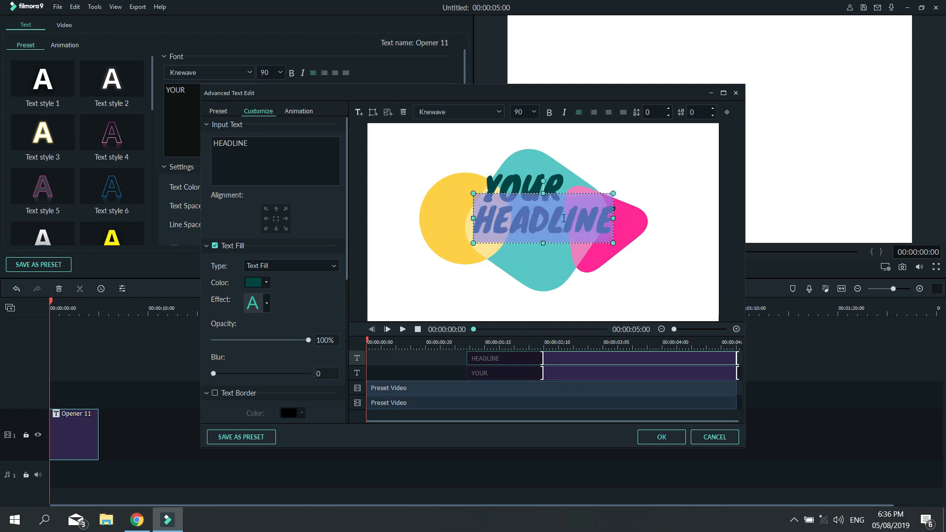
pyautogui.write('Dayao')
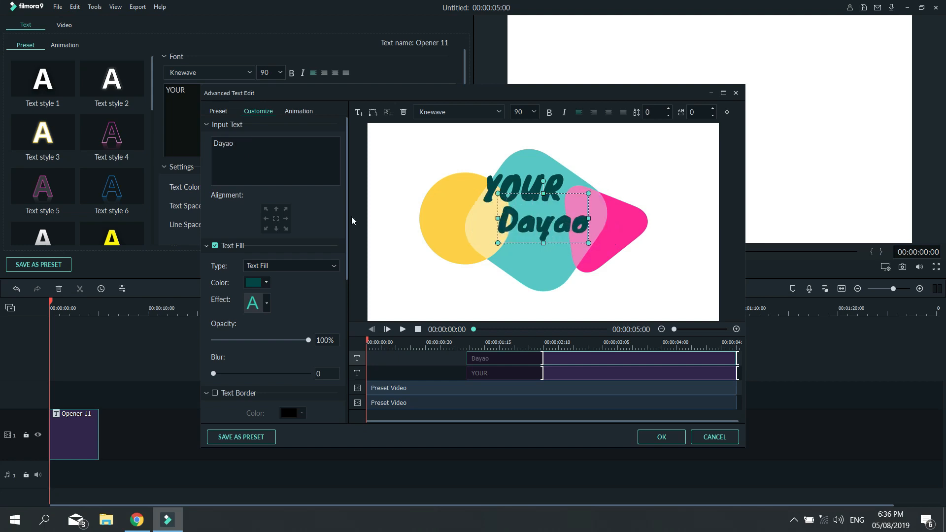
# Replace the YOUR text with the channel owner's first name and move the last-name line down so it sits directly beneath it
pyautogui.click(550, 187)
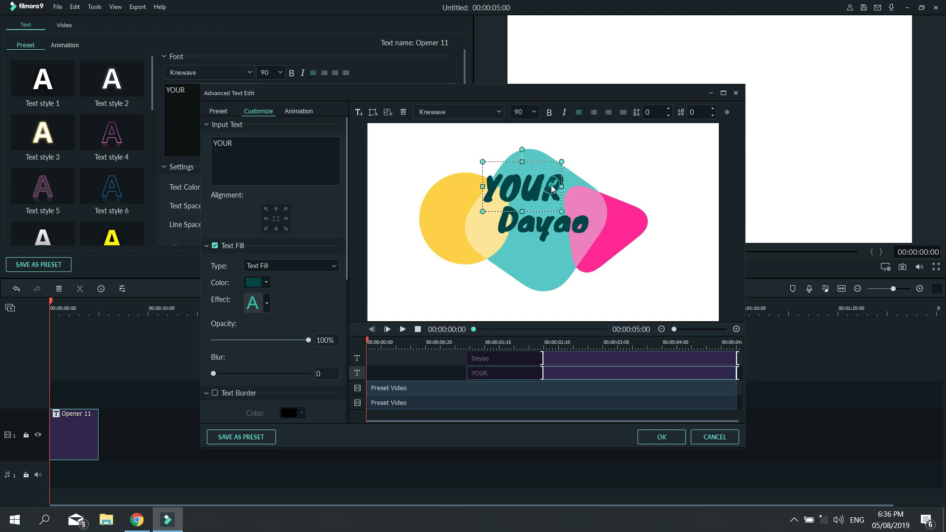
pyautogui.doubleClick(550, 187)
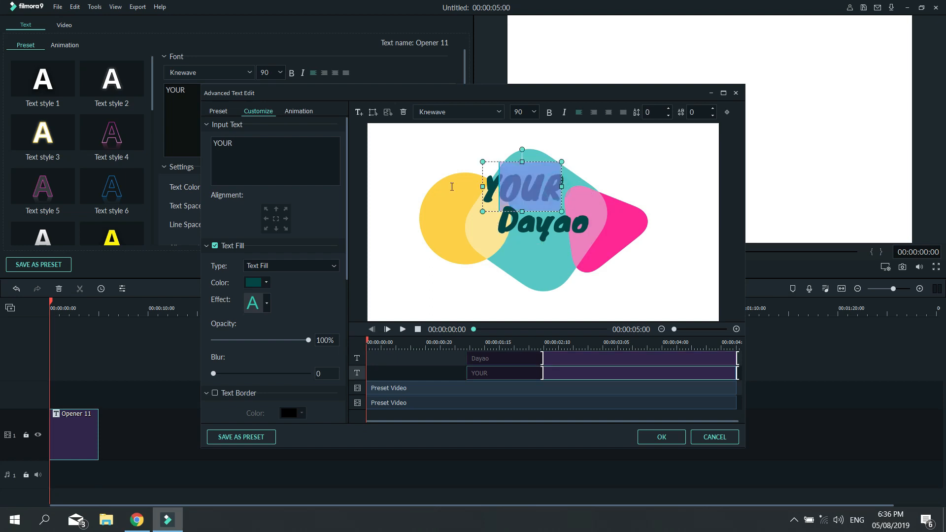
pyautogui.write('Aijine')
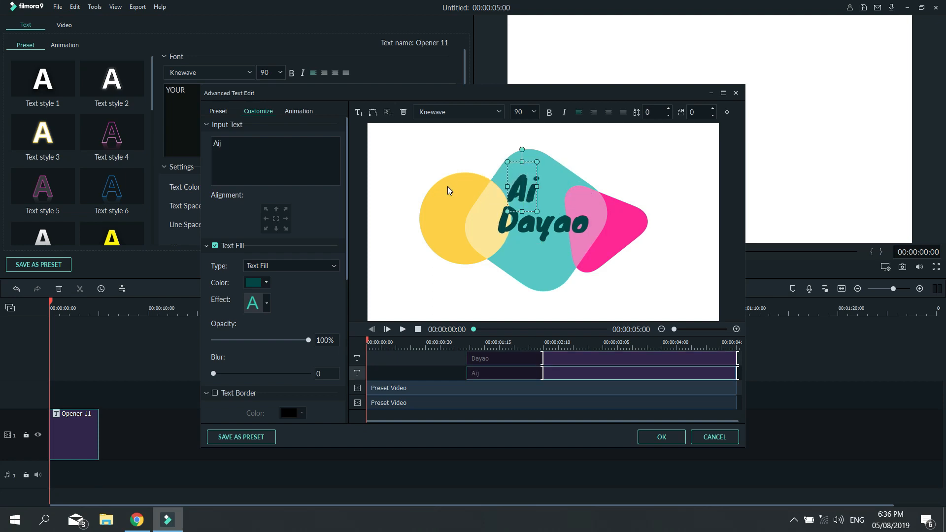
pyautogui.click(501, 251)
pyautogui.moveTo(522, 227); pyautogui.dragTo(503, 245)
# Apply the String Blur animation to both the first-name and last-name lines
pyautogui.click(537, 200)
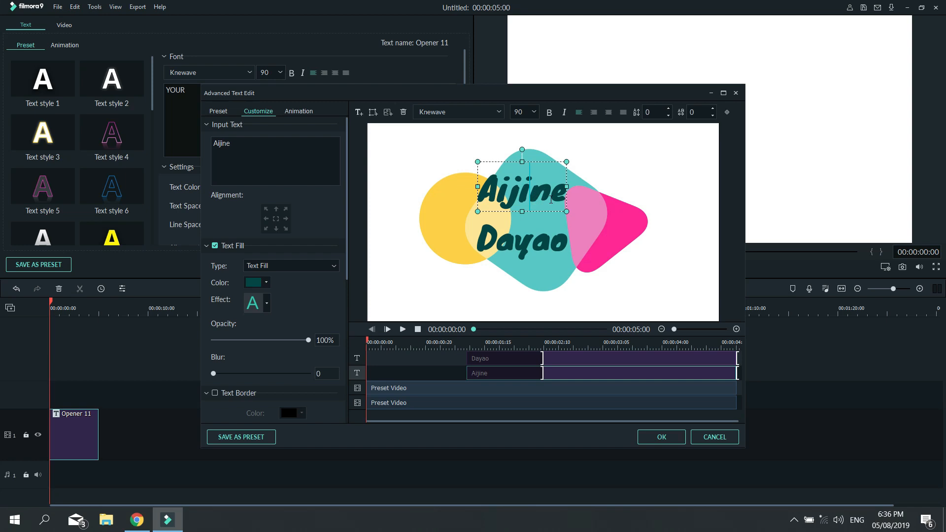
pyautogui.click(298, 111)
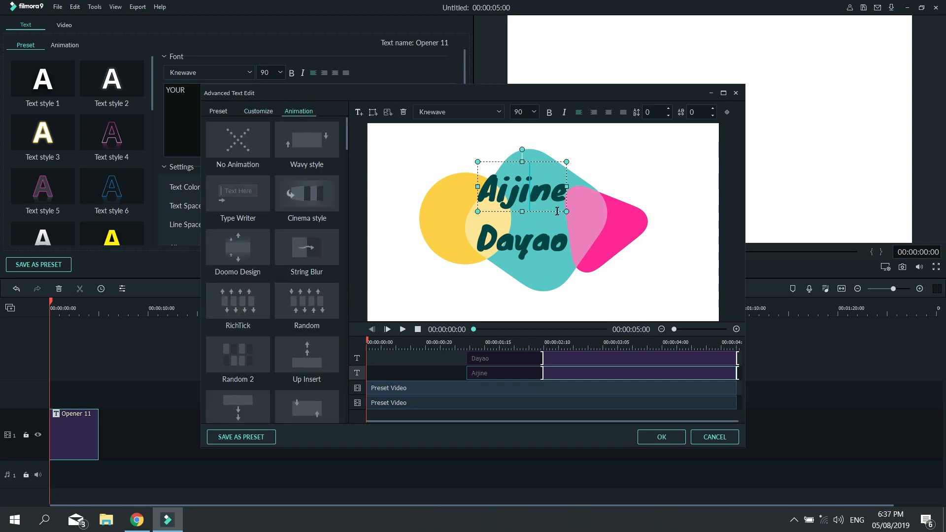
pyautogui.doubleClick(318, 255)
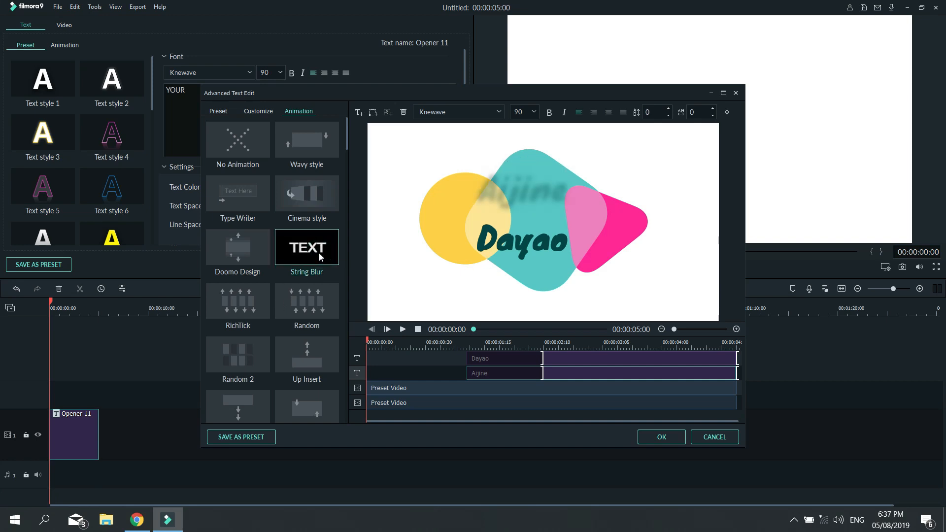
pyautogui.click(536, 244)
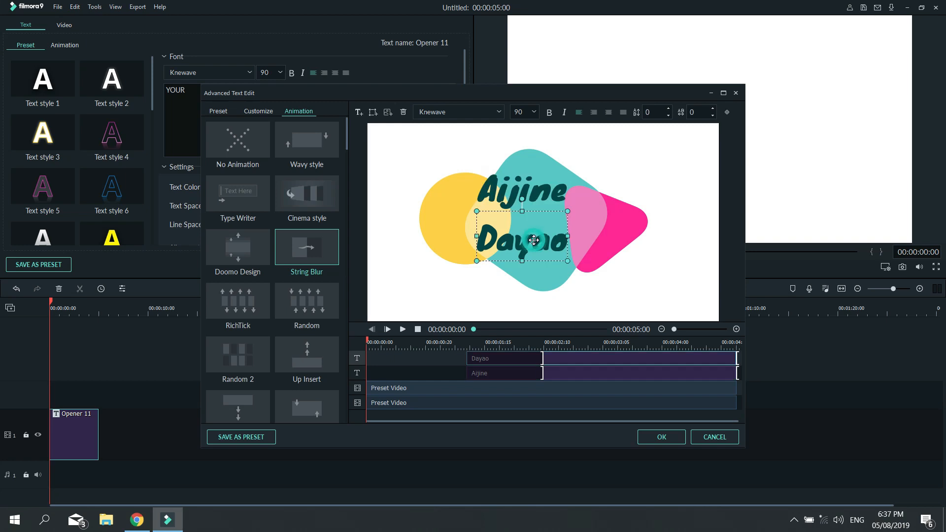
pyautogui.doubleClick(317, 255)
# Apply the preset Text style 8 to the first-name line and the last-name line
pyautogui.click(232, 112)
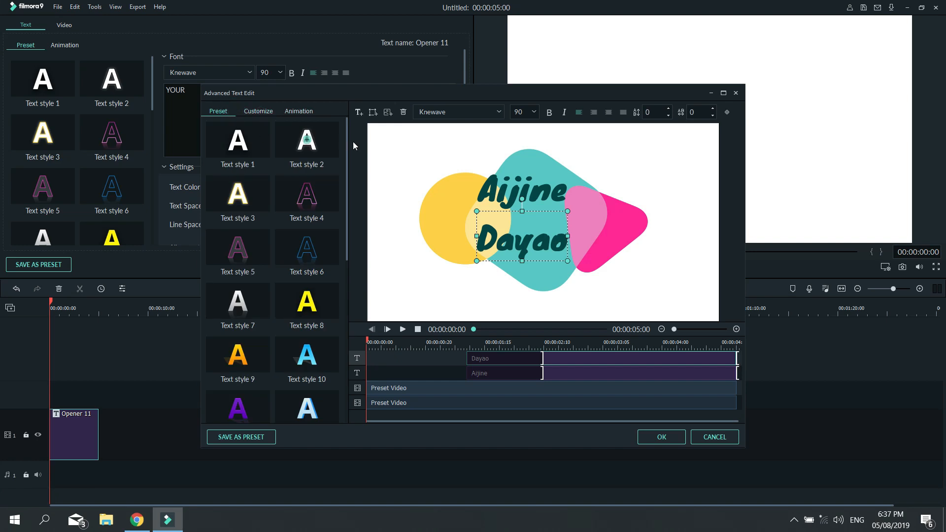
pyautogui.click(530, 204)
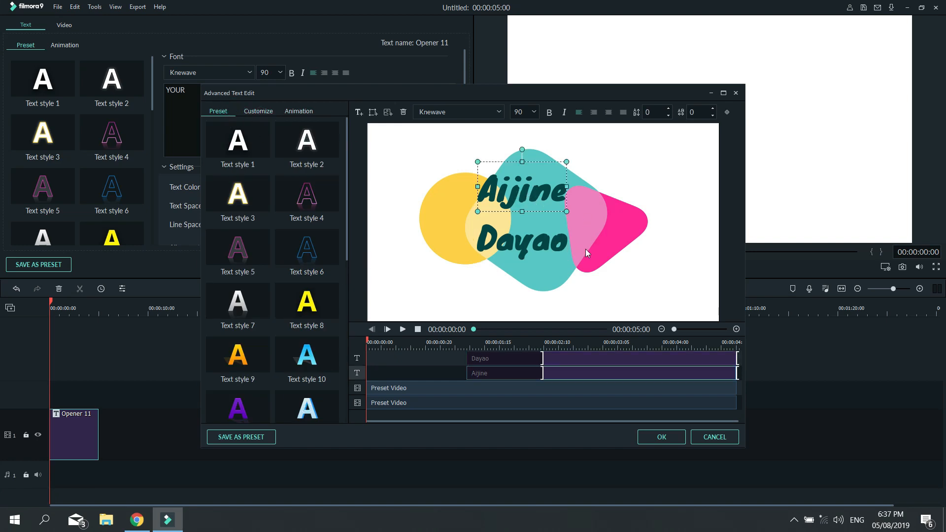
pyautogui.click(327, 307)
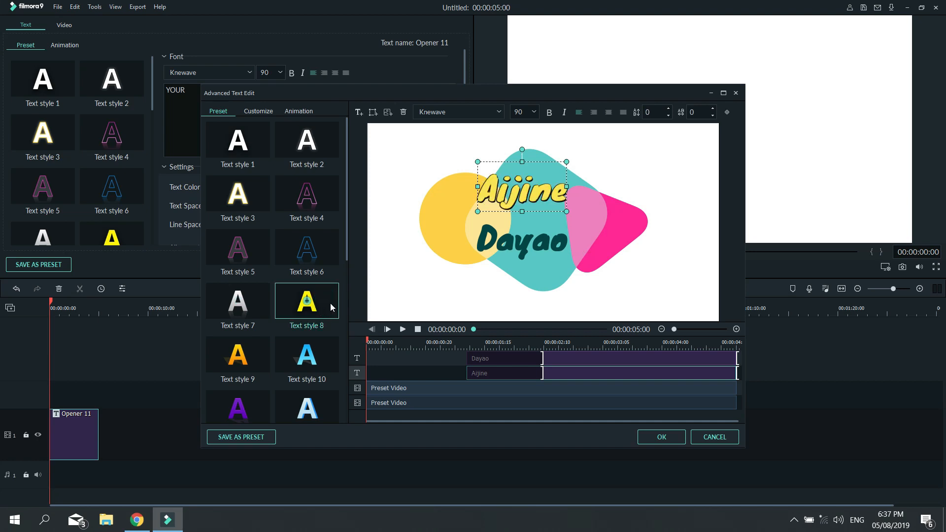
pyautogui.click(522, 248)
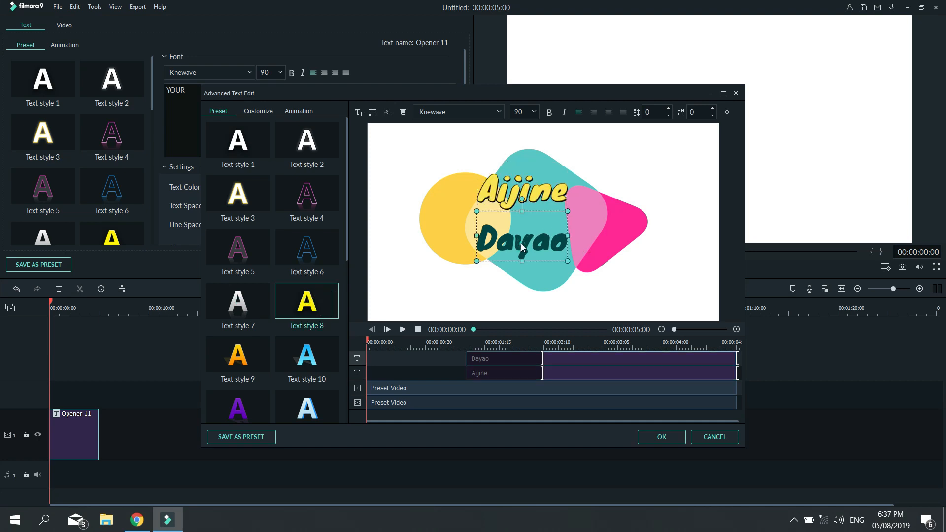
pyautogui.click(325, 306)
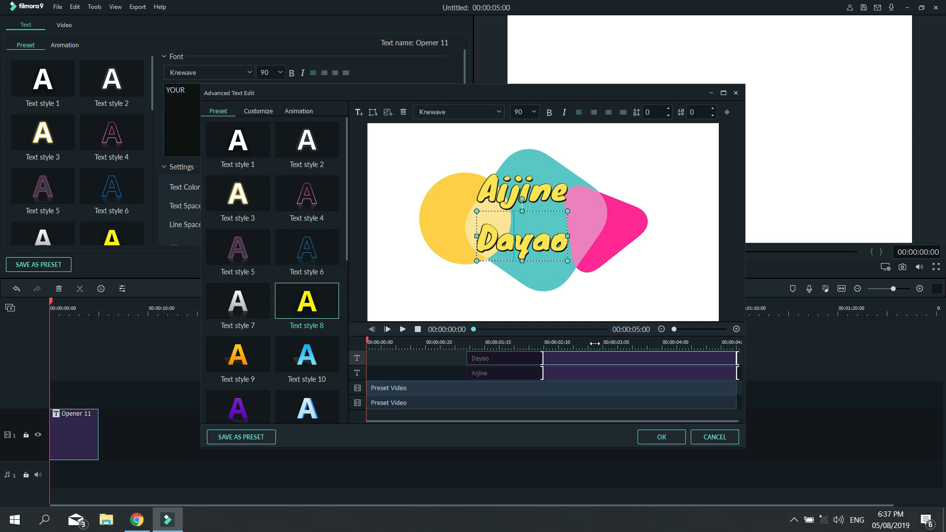
# Change the last-name line to preset Text style 17 and set its font to Jokerman
pyautogui.scroll(-5, 314, 377)
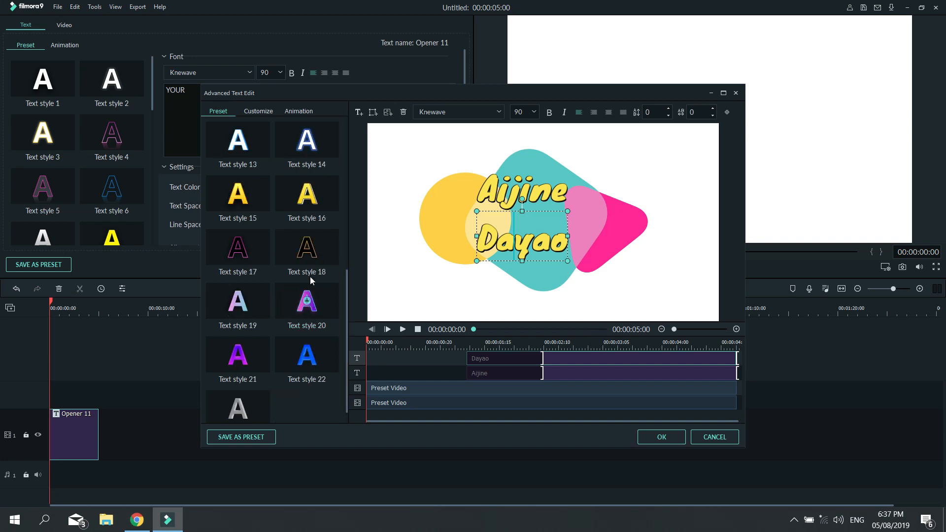
pyautogui.click(247, 255)
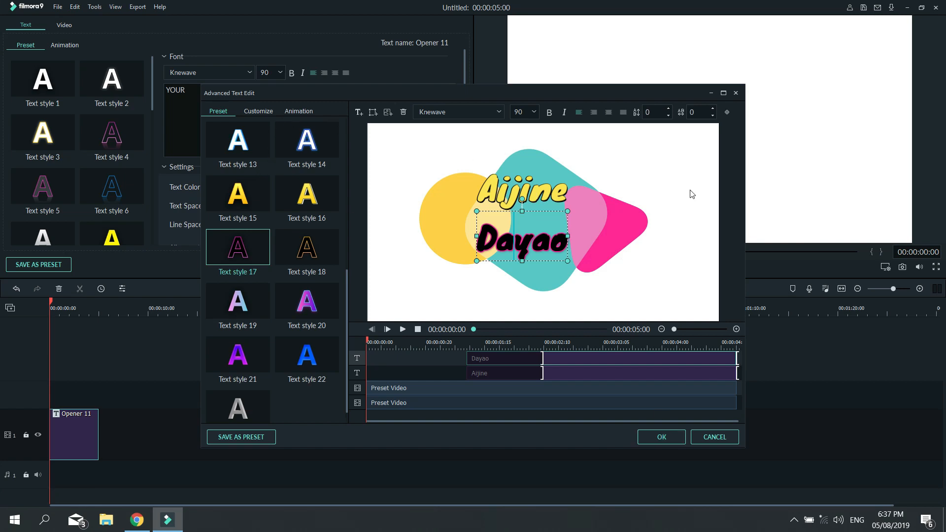
pyautogui.click(498, 112)
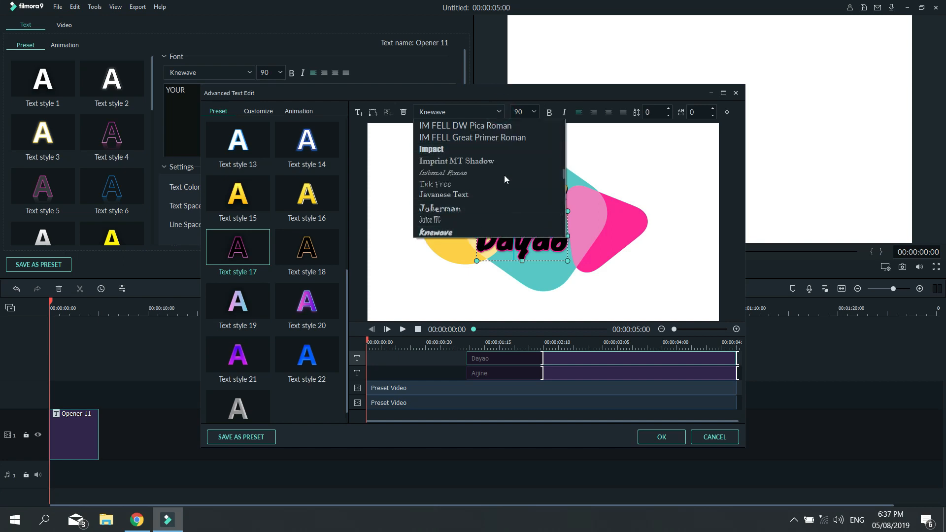
pyautogui.click(463, 209)
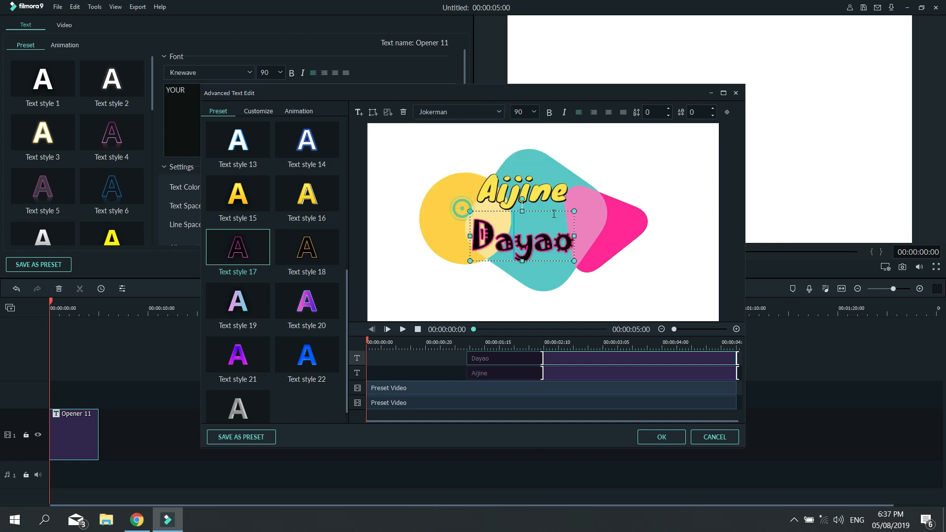
# Set the first-name line's font to Jokerman and confirm the advanced text edits of the Opener 11 title
pyautogui.click(560, 194)
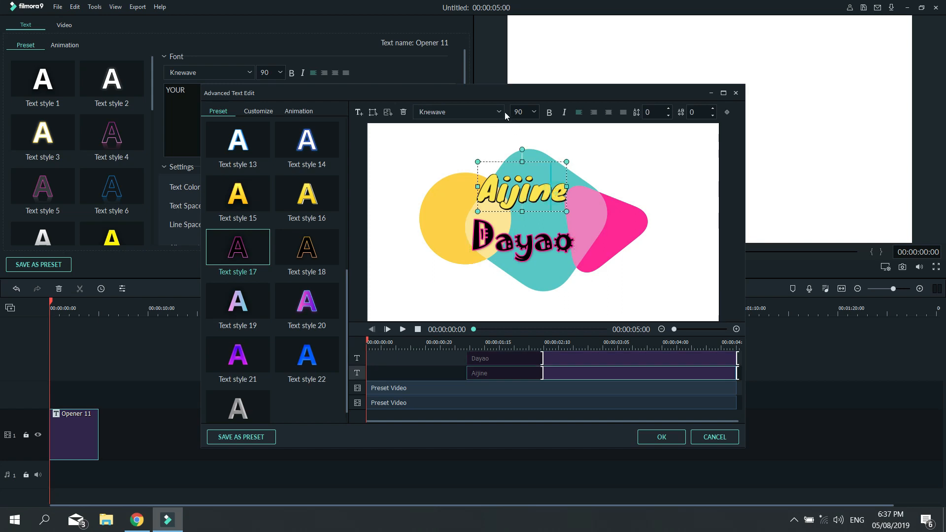
pyautogui.click(504, 115)
pyautogui.click(446, 204)
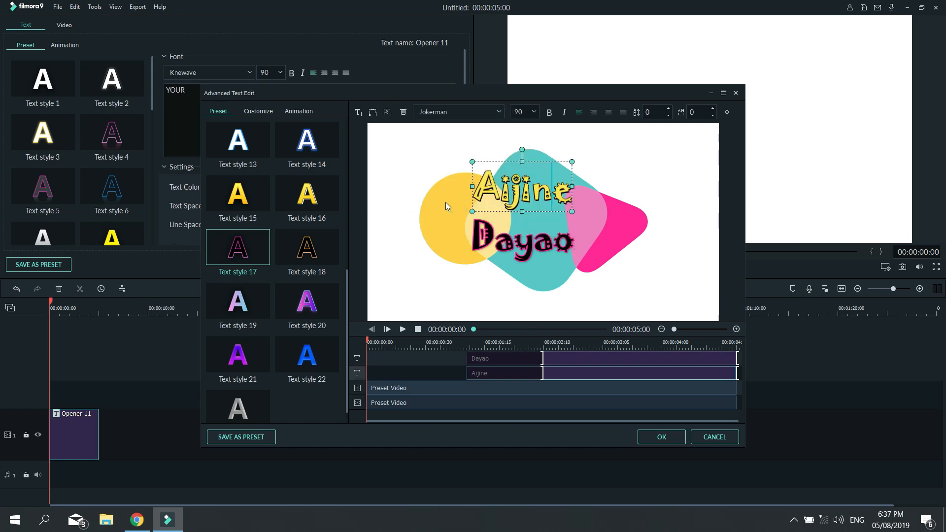
pyautogui.click(654, 443)
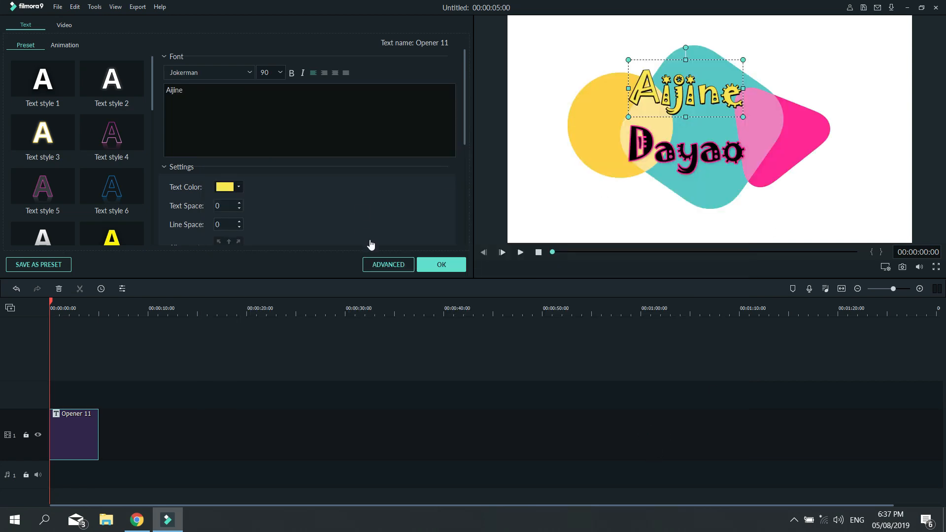
pyautogui.click(627, 185)
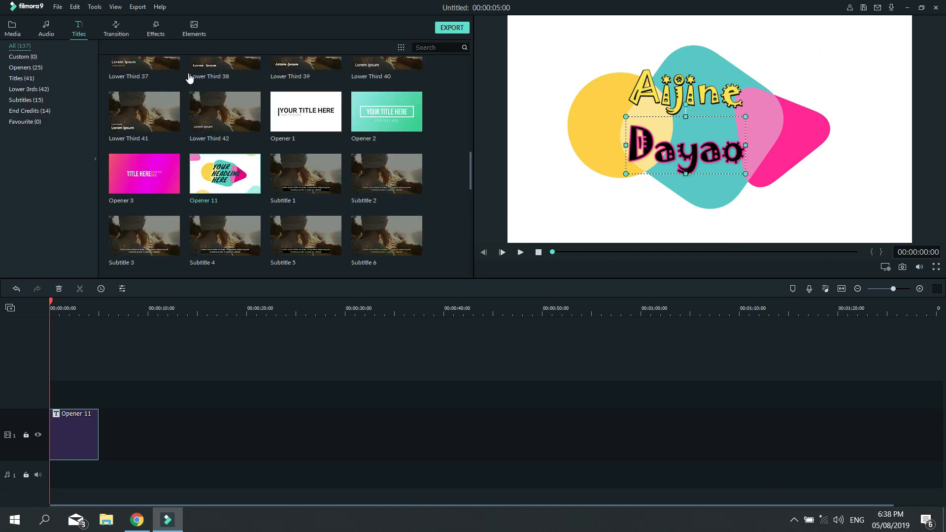
# Import the youtube image from the vlog 7 folder into the project media
pyautogui.click(14, 31)
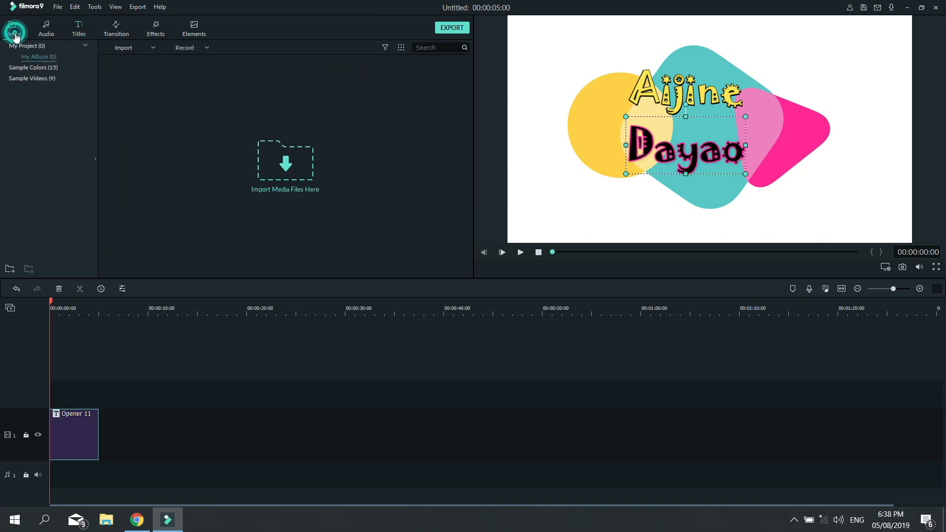
pyautogui.click(275, 176)
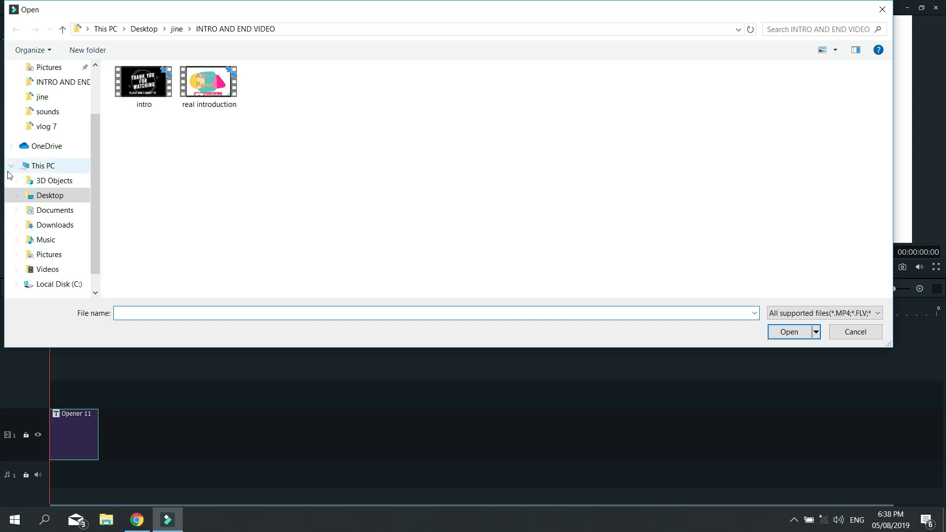
pyautogui.click(64, 99)
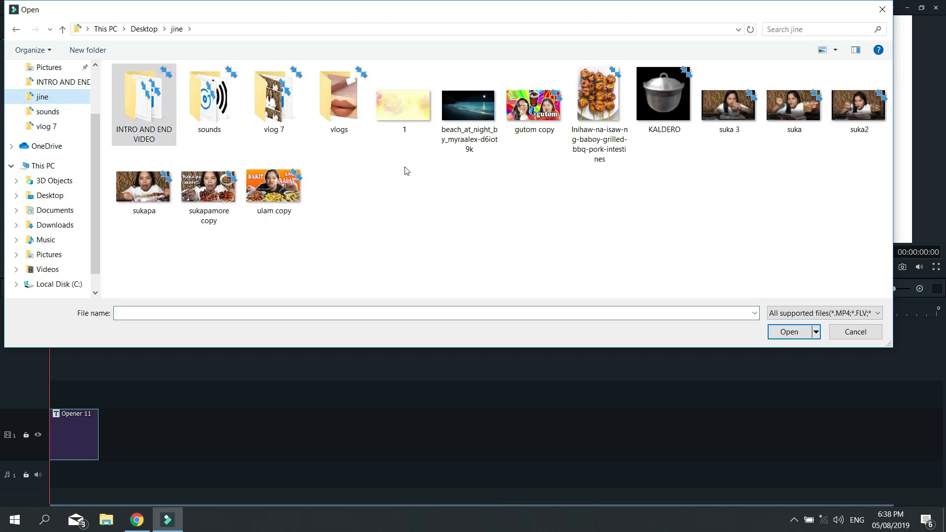
pyautogui.doubleClick(274, 99)
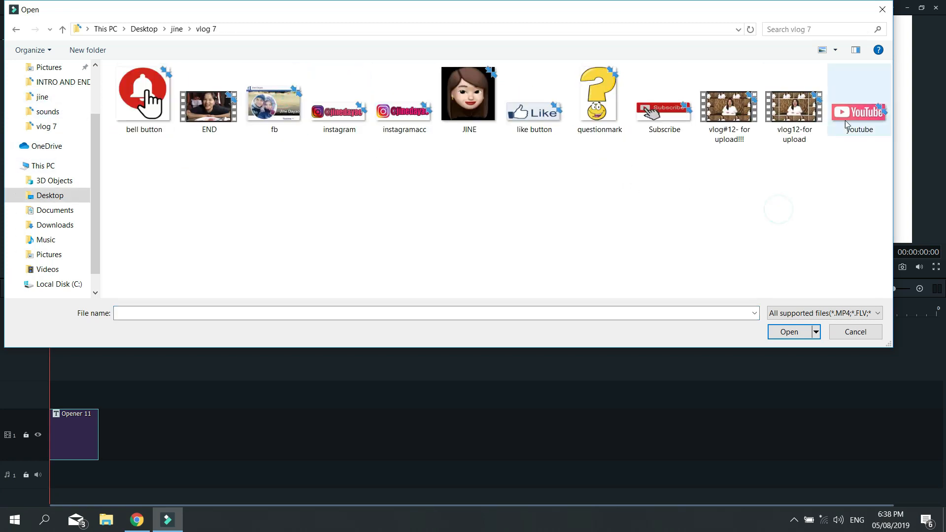
pyautogui.doubleClick(858, 121)
# Place the youtube image on video track 2 above Opener 11 at the timeline start and add another video track
pyautogui.moveTo(90, 285); pyautogui.dragTo(73, 398)
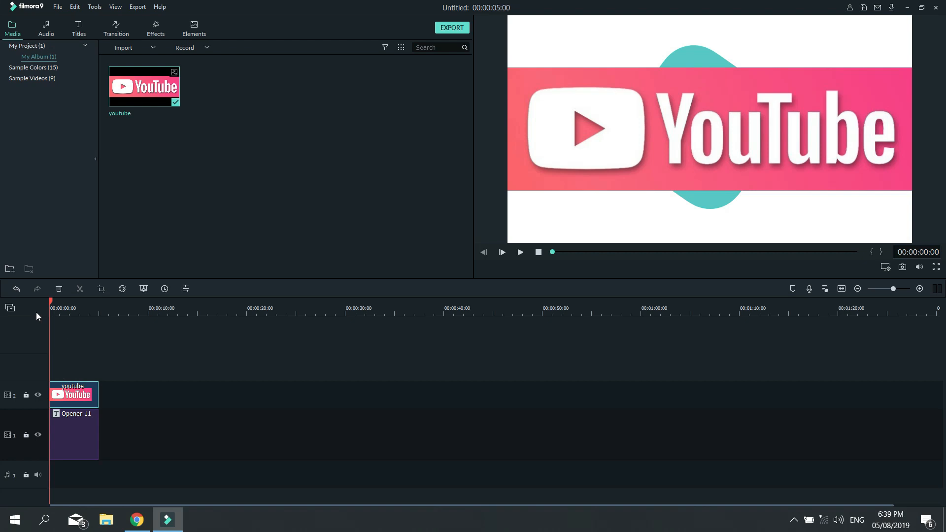
pyautogui.click(11, 308)
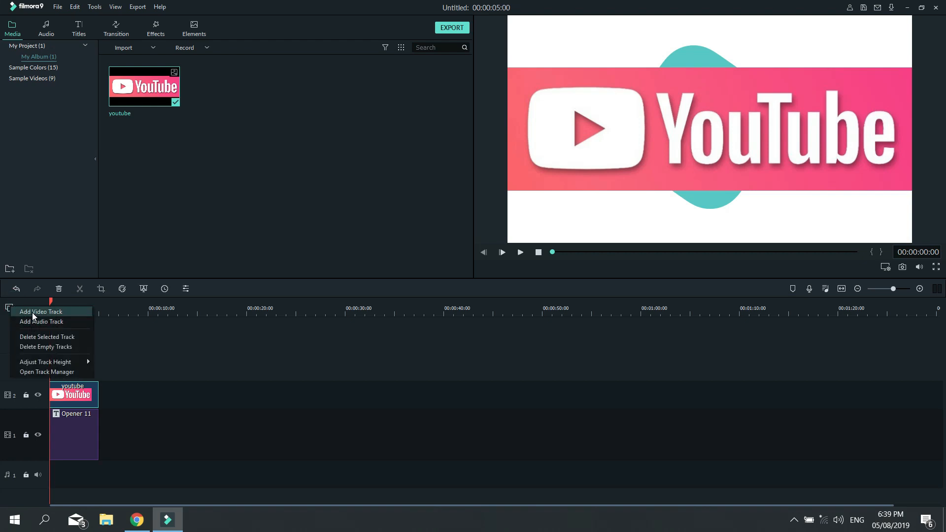
pyautogui.click(33, 313)
# Shrink the youtube image in the preview and move it centred beneath the last-name line
pyautogui.click(84, 393)
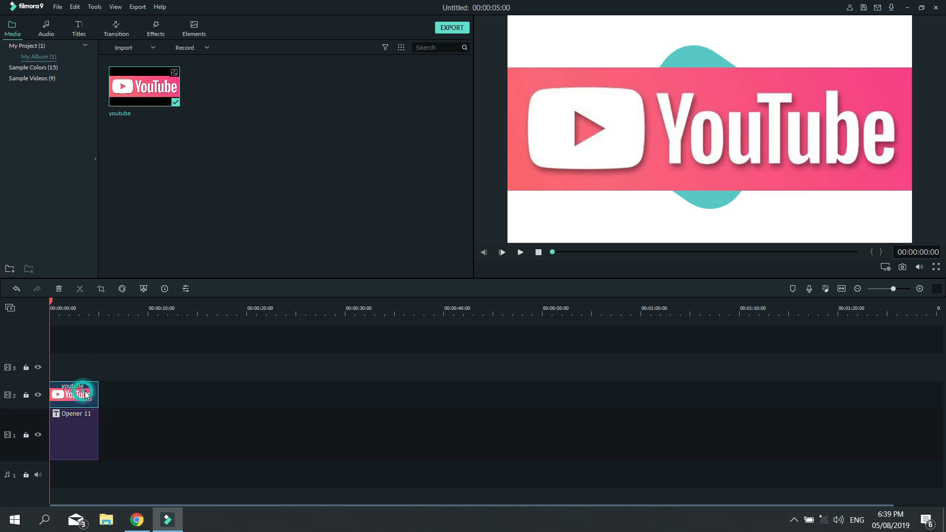
pyautogui.click(834, 128)
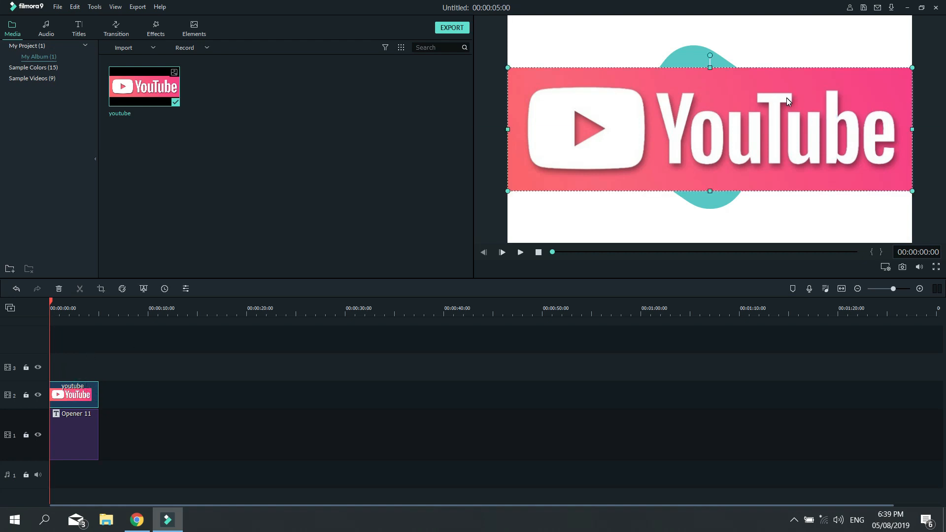
pyautogui.moveTo(912, 129); pyautogui.dragTo(736, 128)
pyautogui.moveTo(623, 68); pyautogui.dragTo(622, 139)
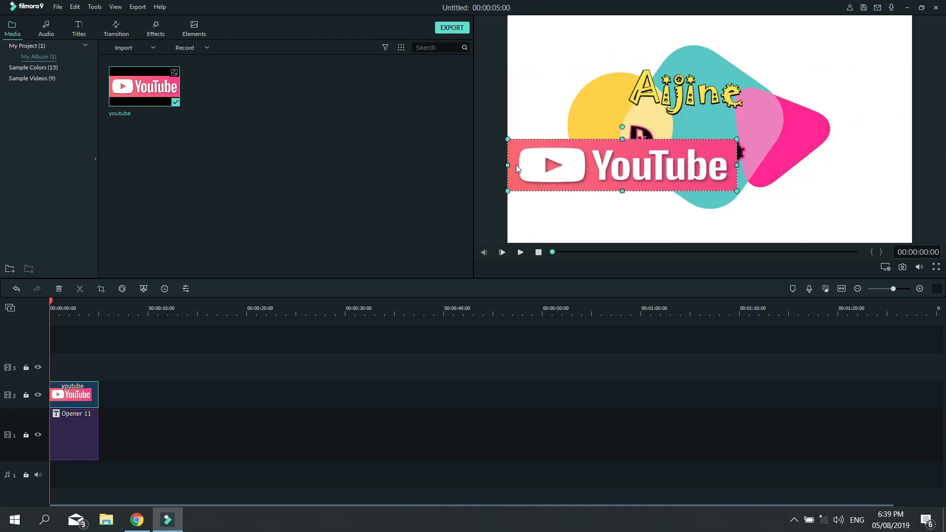
pyautogui.click(504, 165)
pyautogui.moveTo(508, 165); pyautogui.dragTo(599, 176)
pyautogui.moveTo(676, 172); pyautogui.dragTo(699, 222)
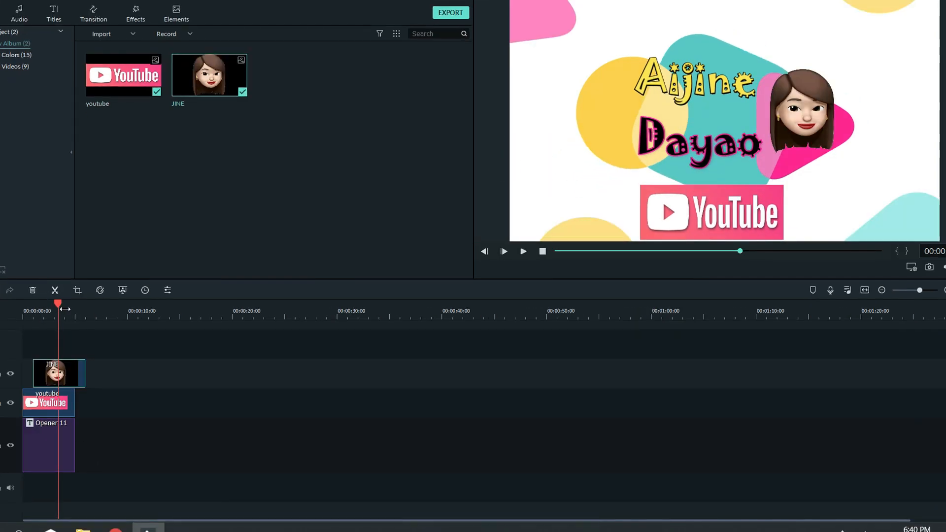
# Return the playhead to the timeline start and import "MorningLightMusic - Upbeat Pop Background Music - Party Time!" from the sounds folder
pyautogui.moveTo(59, 302); pyautogui.dragTo(23, 304)
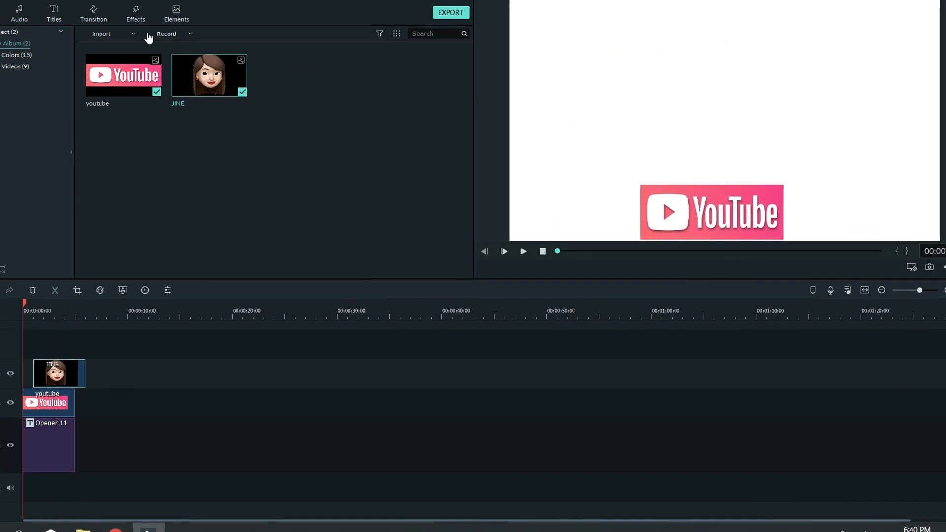
pyautogui.click(148, 37)
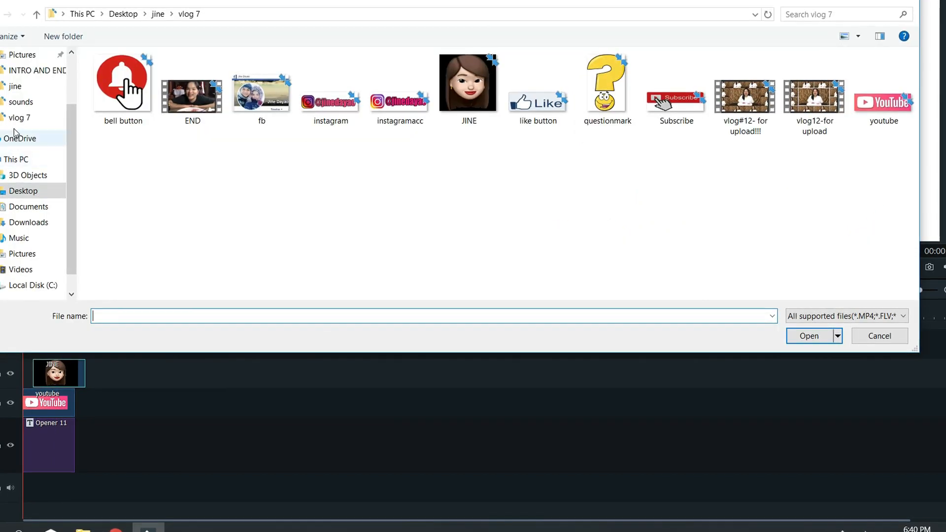
pyautogui.click(15, 86)
pyautogui.click(21, 102)
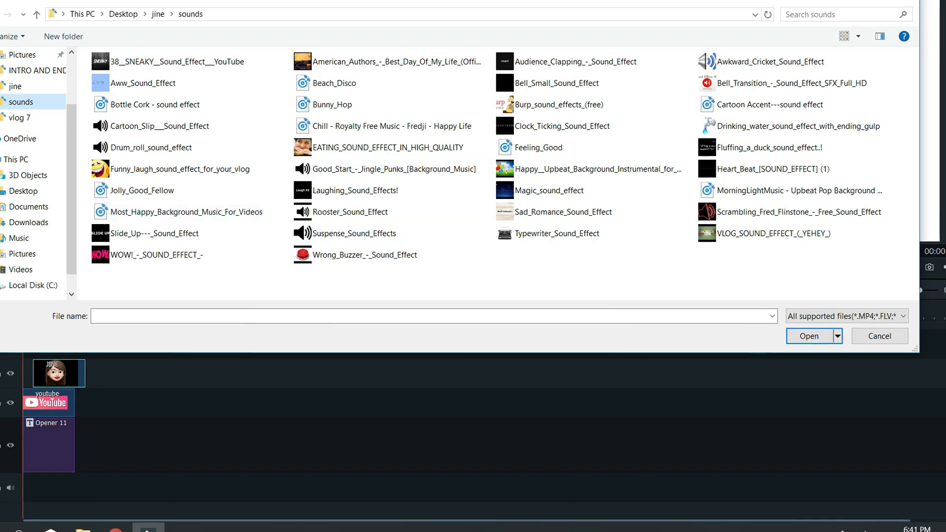
pyautogui.click(790, 196)
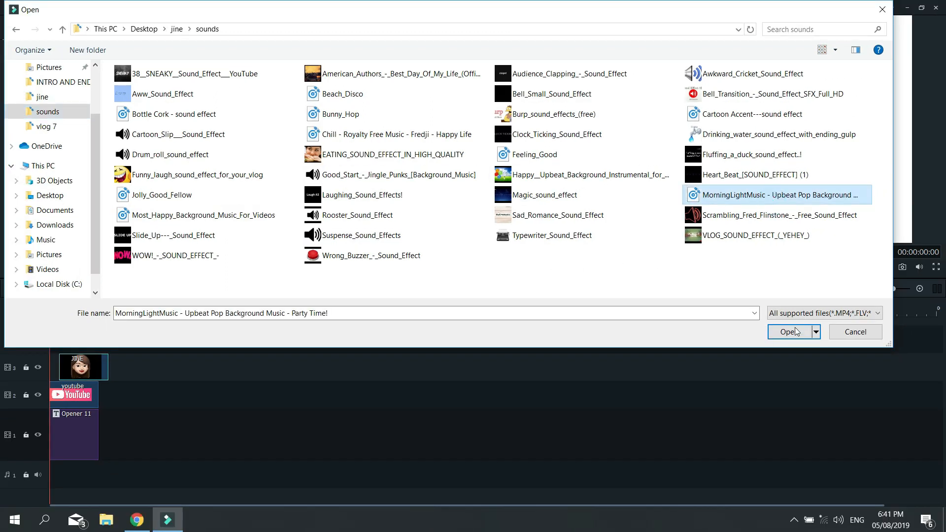
pyautogui.click(796, 332)
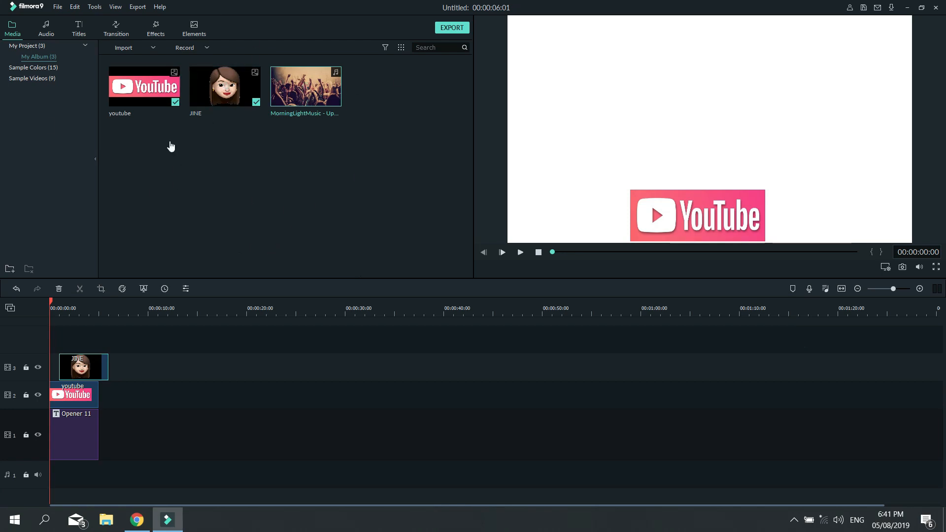
# Place the MorningLightMusic clip on audio track 1 at the start of the timeline
pyautogui.click(154, 47)
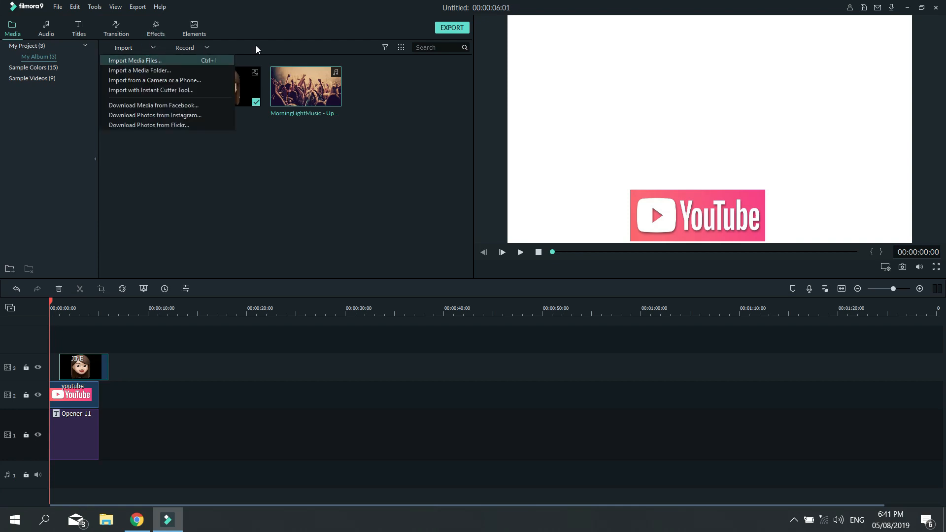
pyautogui.click(427, 152)
pyautogui.moveTo(318, 93); pyautogui.dragTo(50, 463)
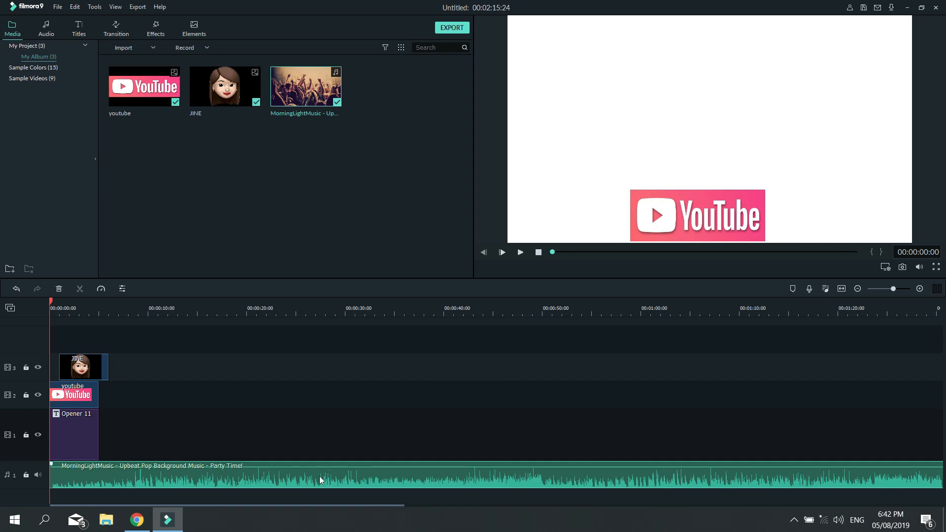
# Trim the end of the avatar clip on video track 3 to line up with the end of the youtube and Opener 11 clips
pyautogui.click(258, 437)
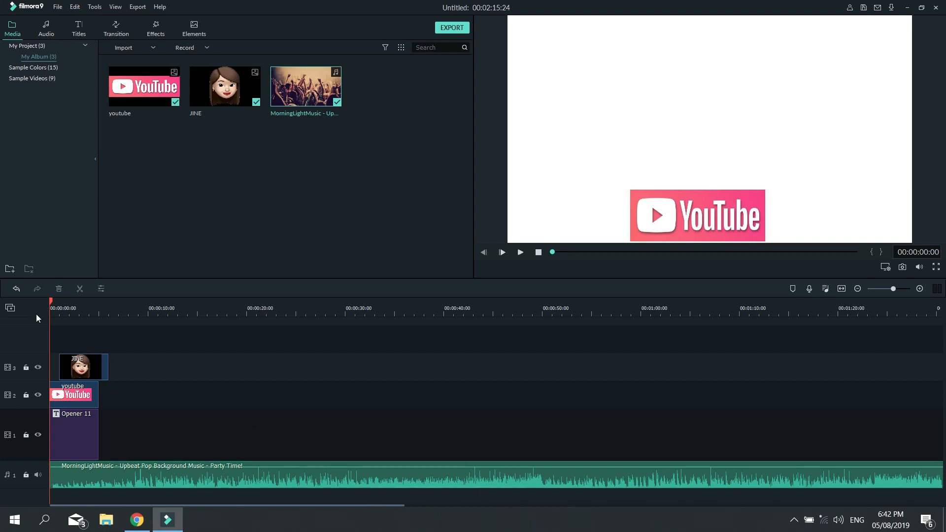
pyautogui.moveTo(50, 300); pyautogui.dragTo(36, 297)
pyautogui.moveTo(107, 373); pyautogui.dragTo(97, 374)
# Split the music clip at the end of the intro, delete the remainder, and play back the intro
pyautogui.moveTo(50, 302); pyautogui.dragTo(98, 297)
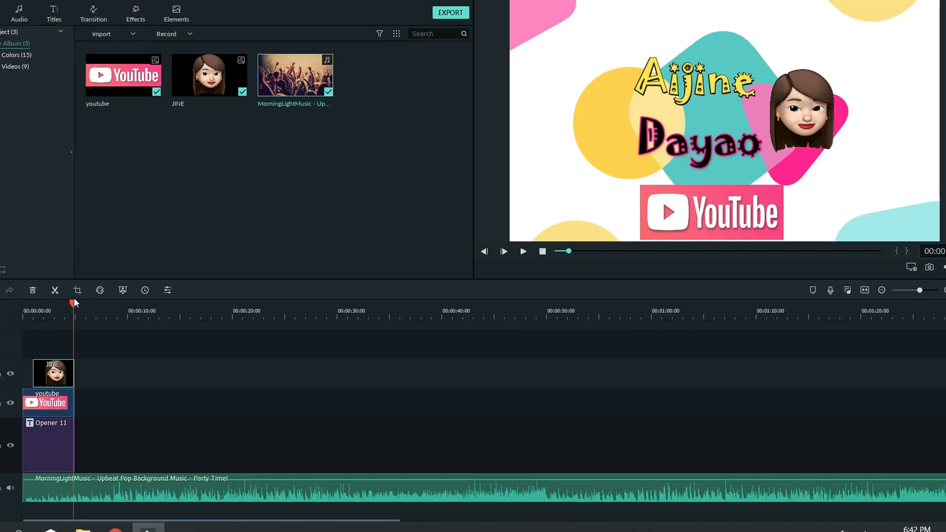
pyautogui.rightClick(84, 486)
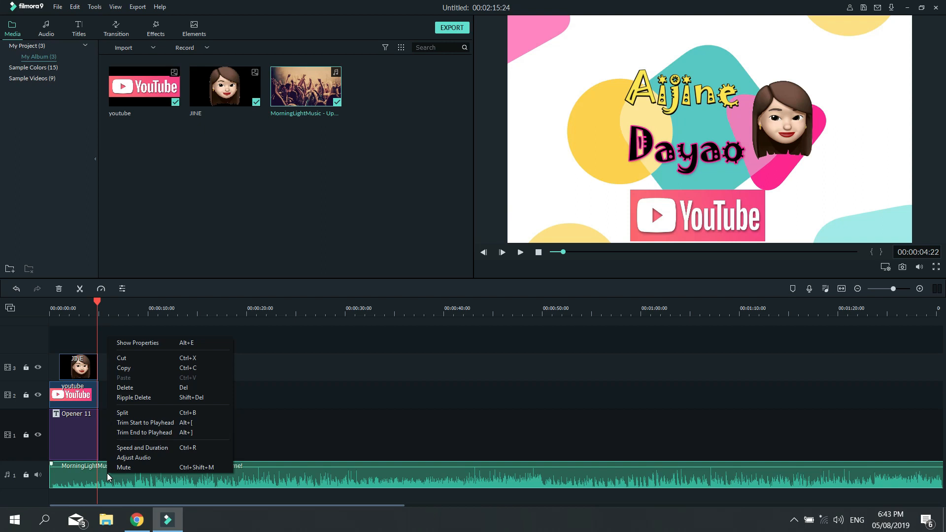
pyautogui.click(124, 413)
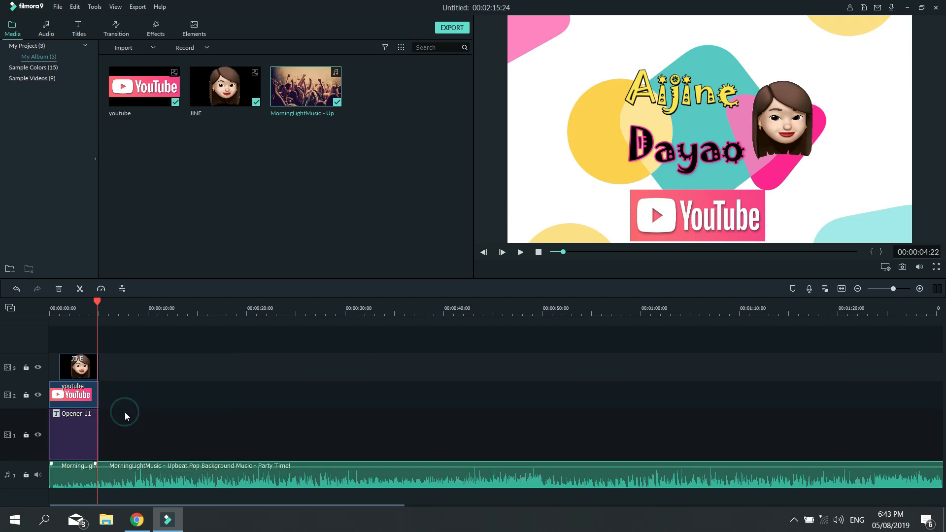
pyautogui.moveTo(97, 305); pyautogui.dragTo(161, 307)
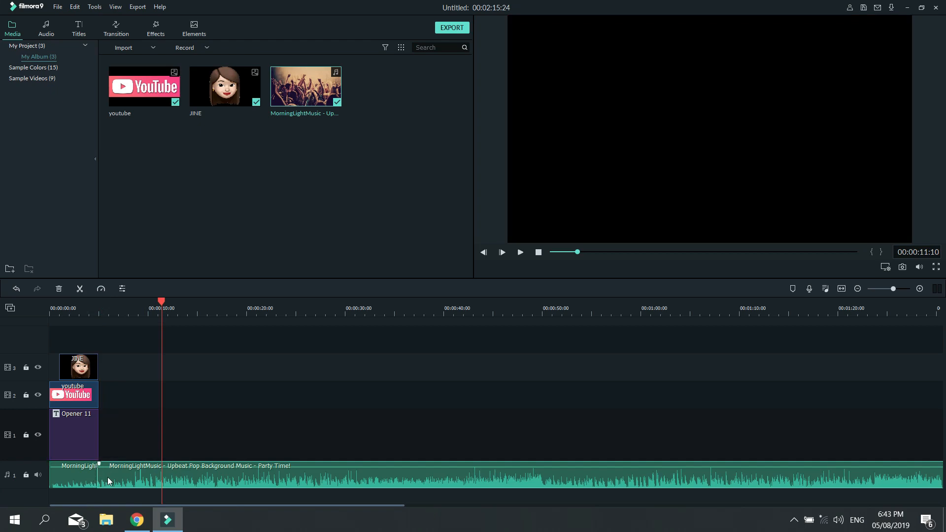
pyautogui.press('Delete')
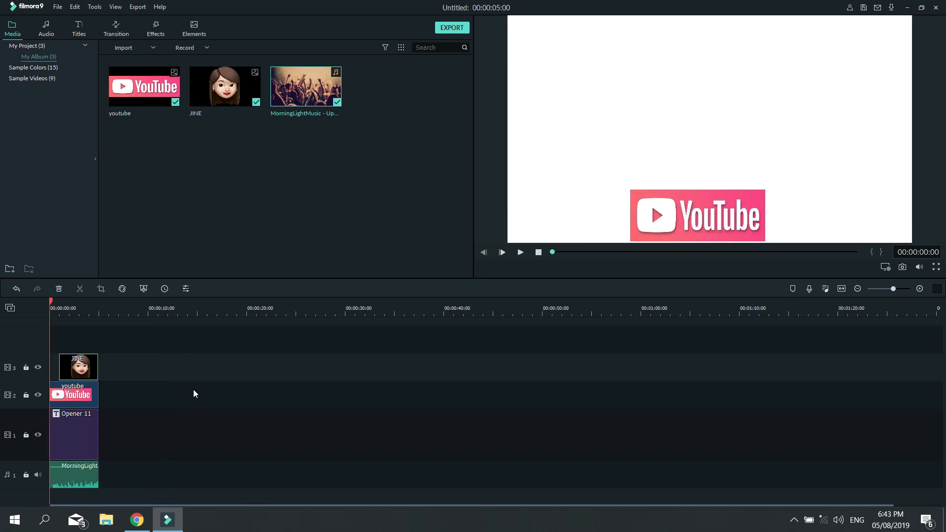
pyautogui.click(520, 252)
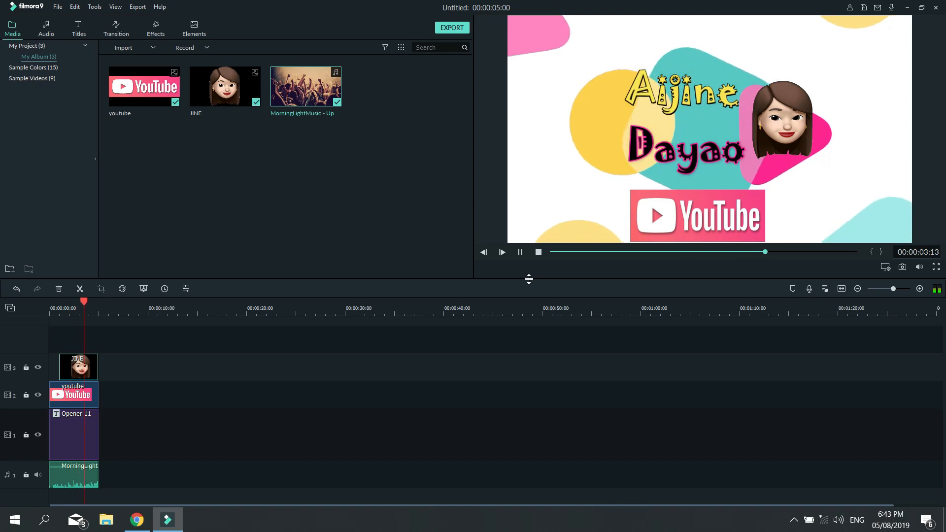
# Import the IMG_1914 video from the Desktop and place it directly after Opener 11 on video track 1, keeping the current project settings
pyautogui.click(155, 48)
pyautogui.click(155, 61)
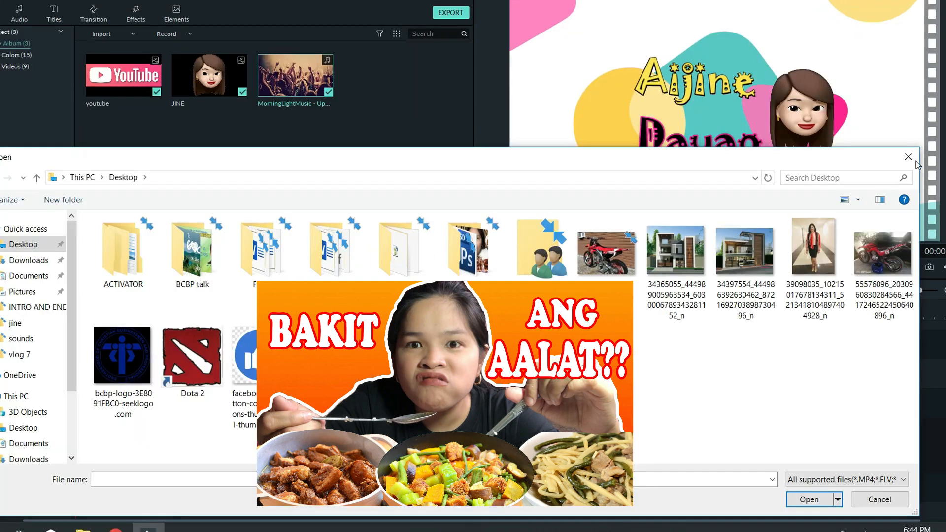
pyautogui.click(399, 363)
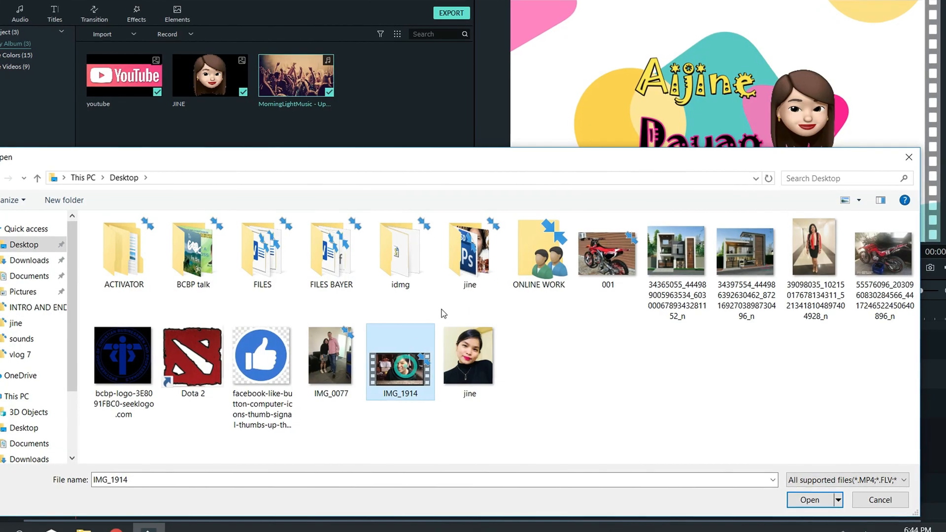
pyautogui.click(810, 498)
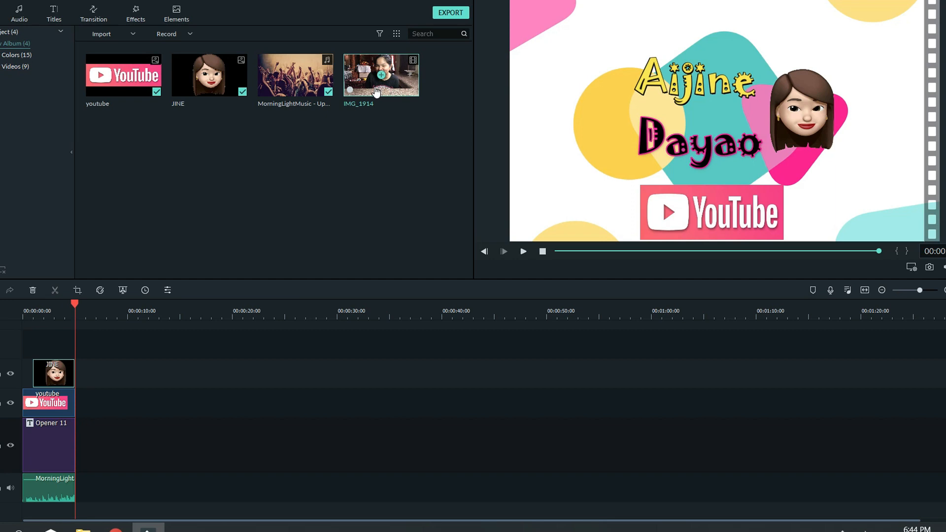
pyautogui.moveTo(378, 91); pyautogui.dragTo(77, 456)
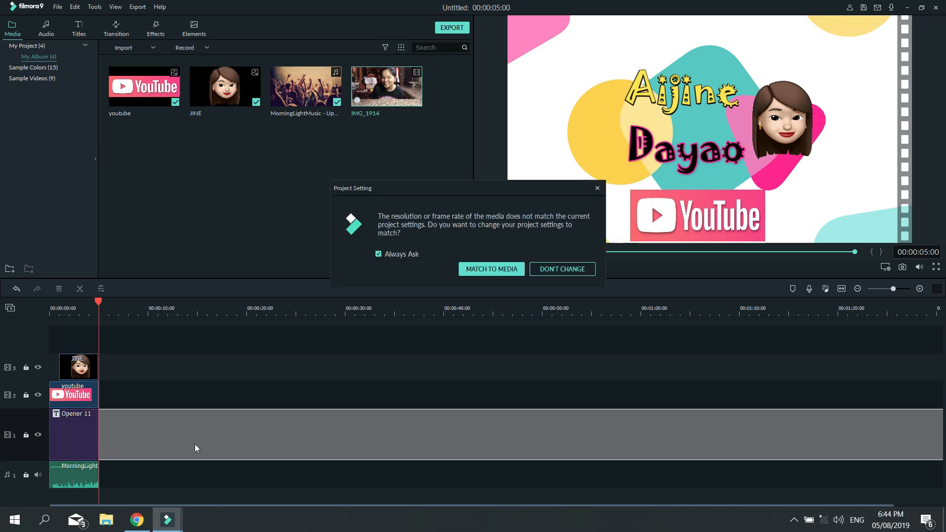
pyautogui.click(583, 274)
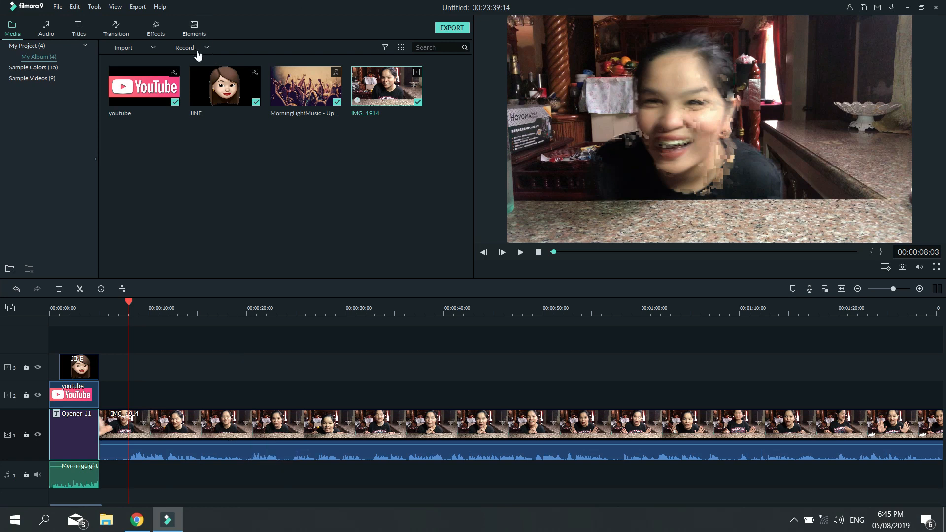
# Import the Aww, Cartoon_Slip, Feeling_Good, Fluffing_a_duck, Funny_laugh, Good_Start and Magic audio files from the sounds folder
pyautogui.click(151, 46)
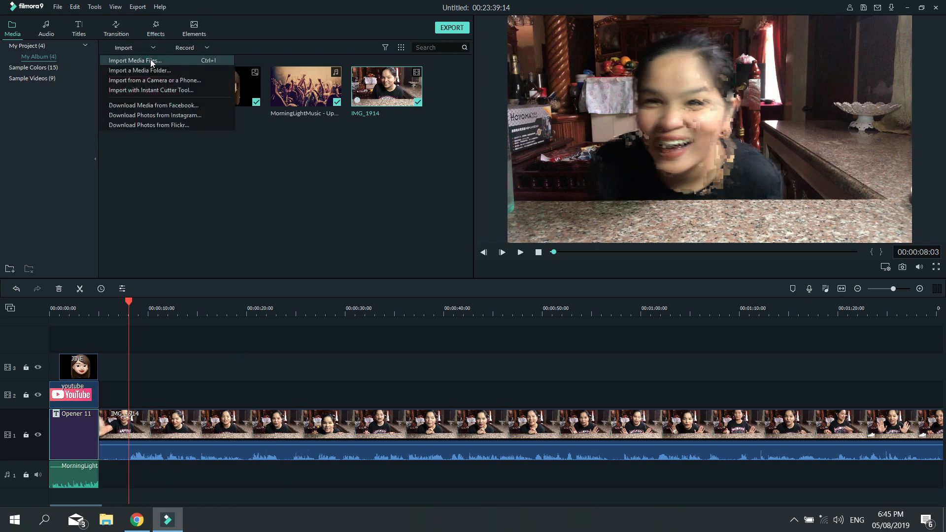
pyautogui.click(150, 60)
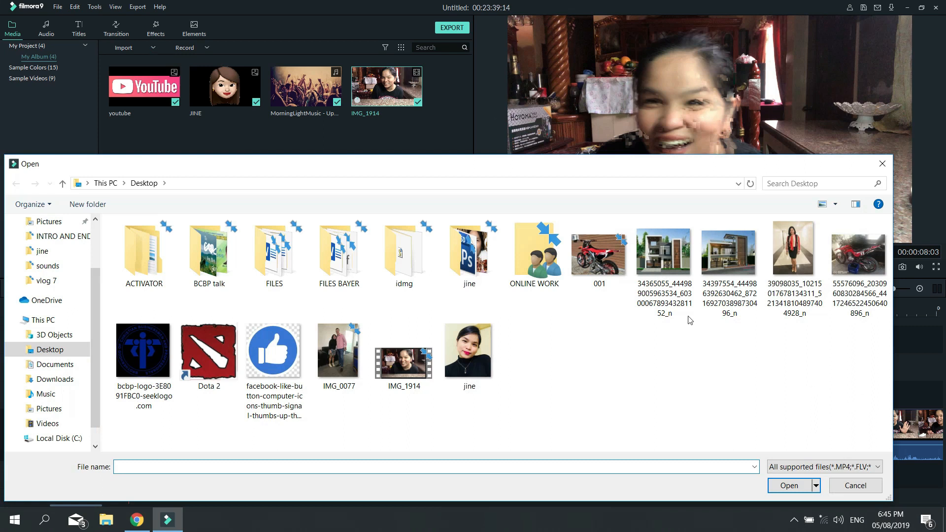
pyautogui.doubleClick(465, 263)
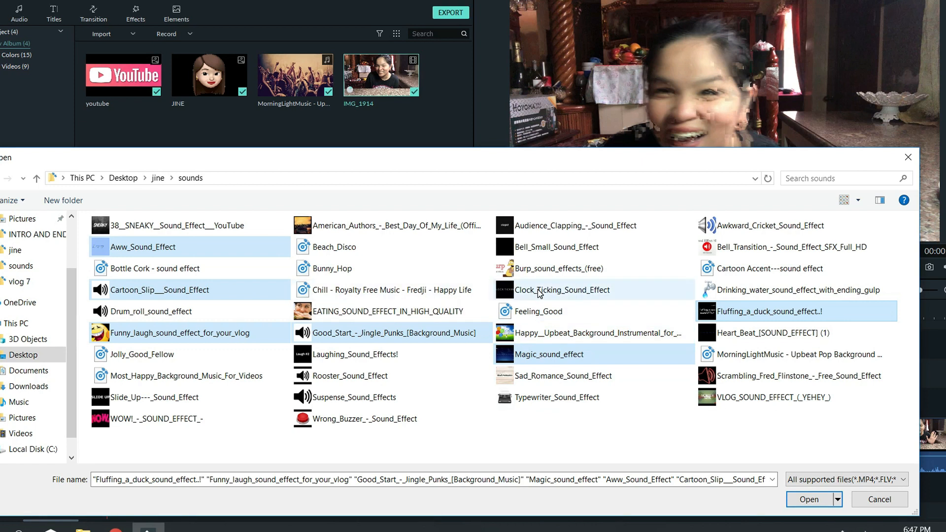
pyautogui.keyDown('ctrl'); pyautogui.click(530, 311); pyautogui.keyUp('ctrl')
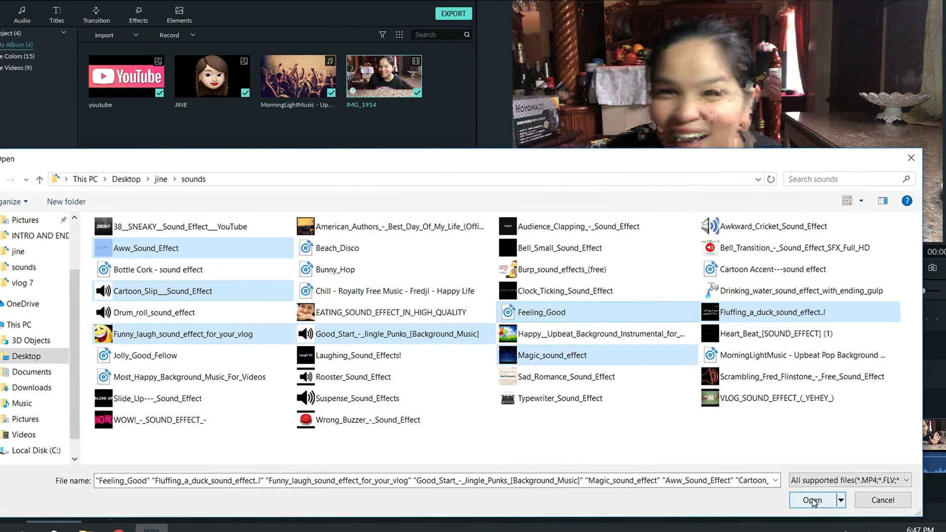
pyautogui.click(812, 501)
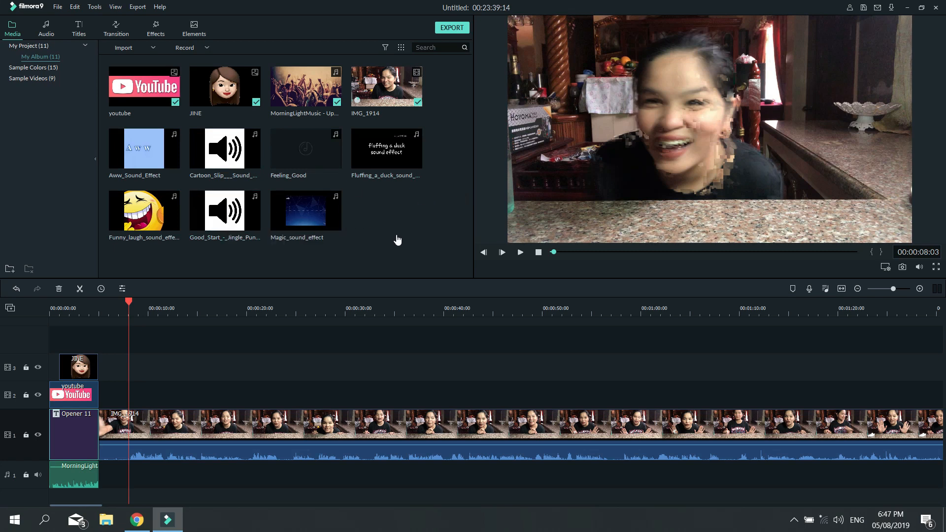
# Place Feeling_Good on audio track 1 directly after the MorningLightMusic clip and play back the start of the vlog footage
pyautogui.moveTo(327, 154); pyautogui.dragTo(99, 472)
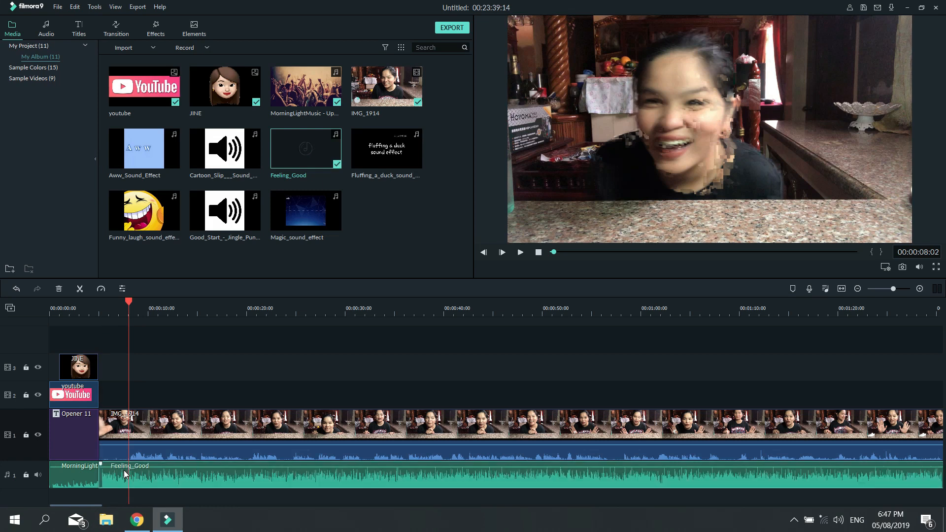
pyautogui.moveTo(131, 306); pyautogui.dragTo(72, 302)
pyautogui.click(520, 253)
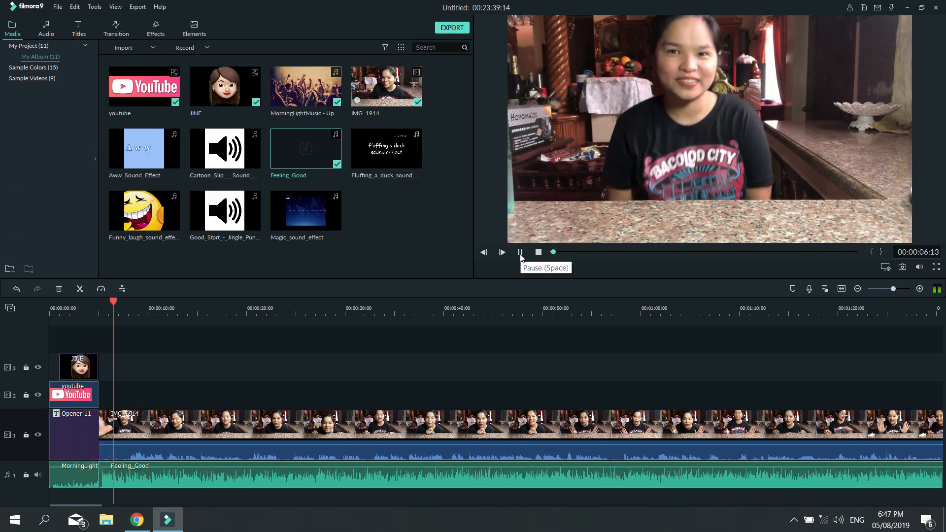
pyautogui.click(520, 253)
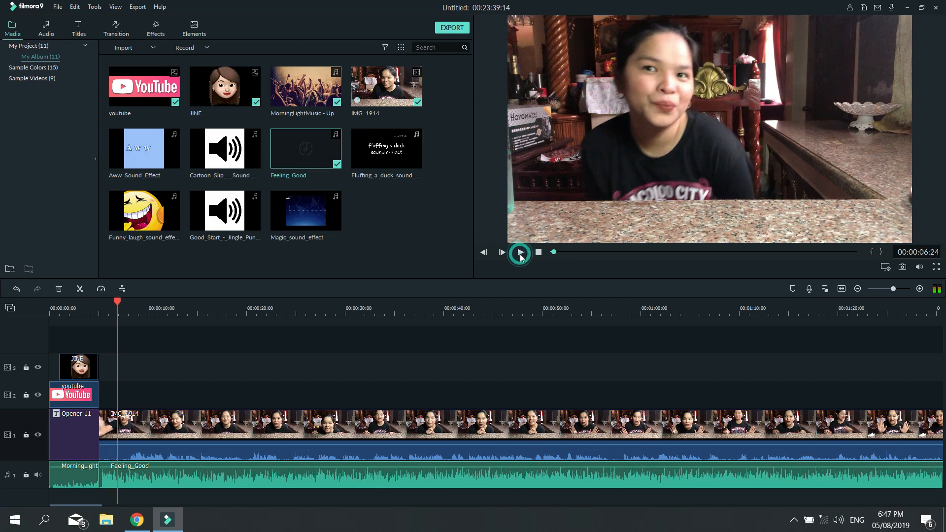
# Lower the volume of the Feeling_Good clip to -31.79 dB and play back the start of the vlog footage to check it
pyautogui.rightClick(187, 478)
pyautogui.click(129, 479)
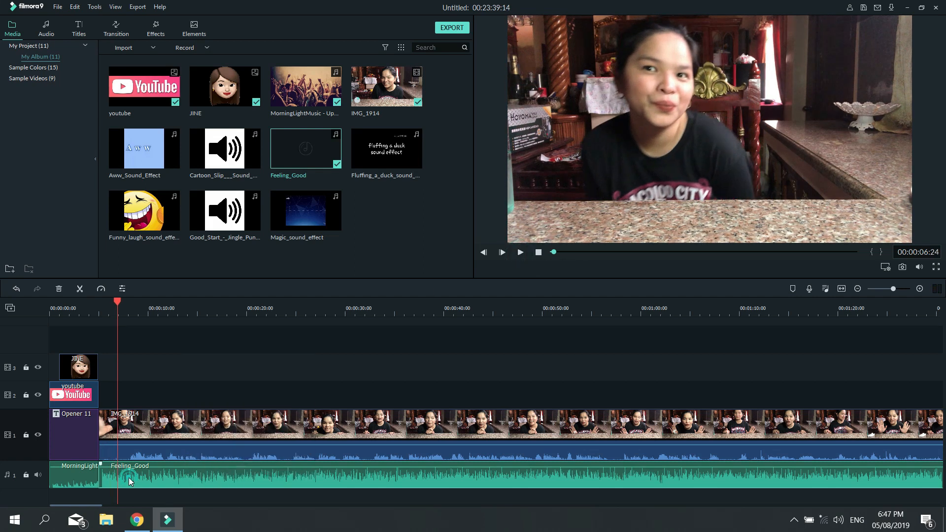
pyautogui.click(256, 430)
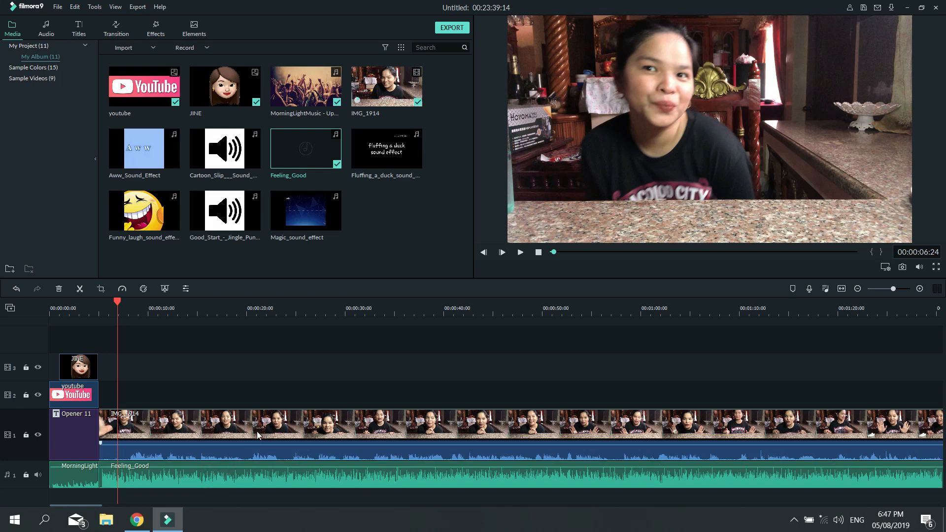
pyautogui.click(256, 478)
pyautogui.rightClick(257, 475)
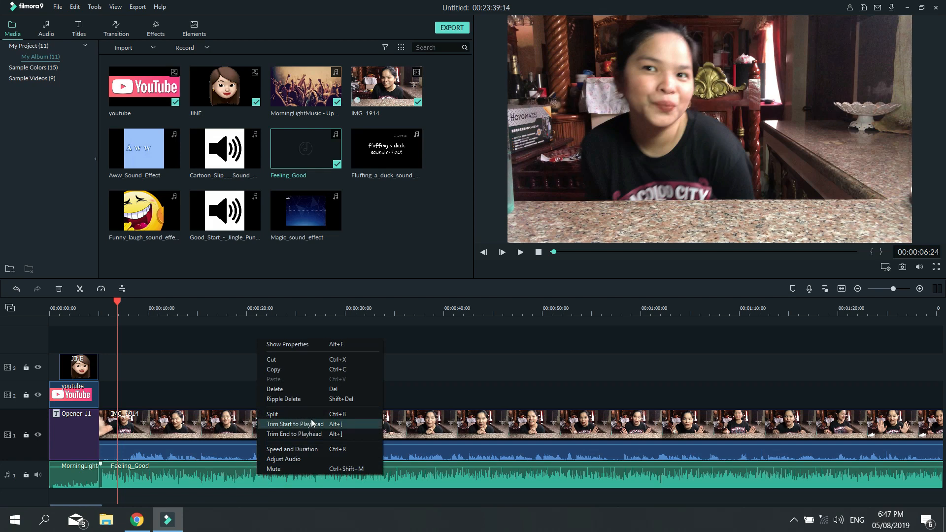
pyautogui.click(296, 459)
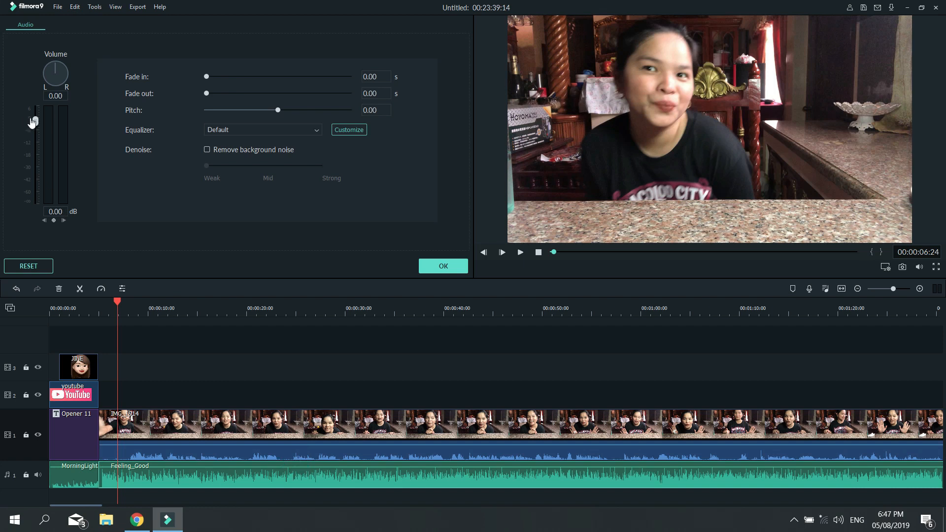
pyautogui.moveTo(37, 124); pyautogui.dragTo(37, 171)
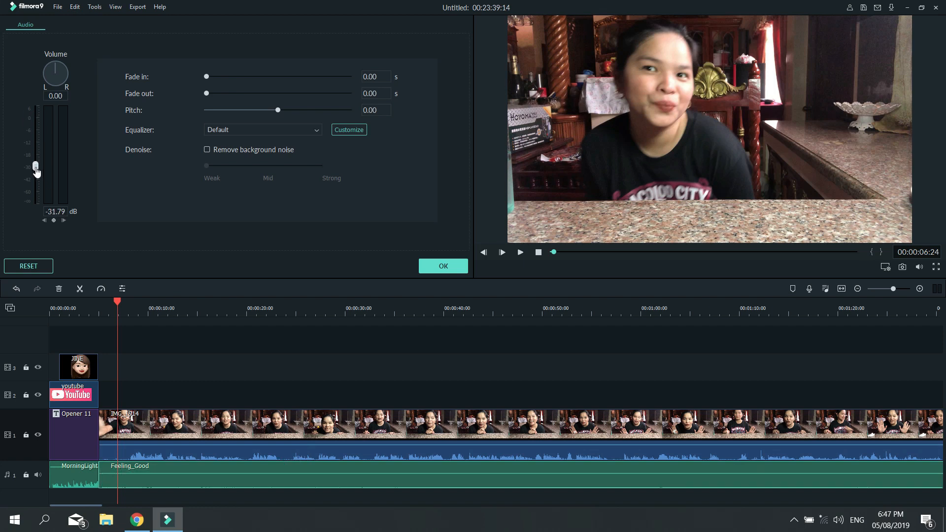
pyautogui.click(461, 272)
pyautogui.moveTo(118, 301); pyautogui.dragTo(98, 302)
pyautogui.click(520, 252)
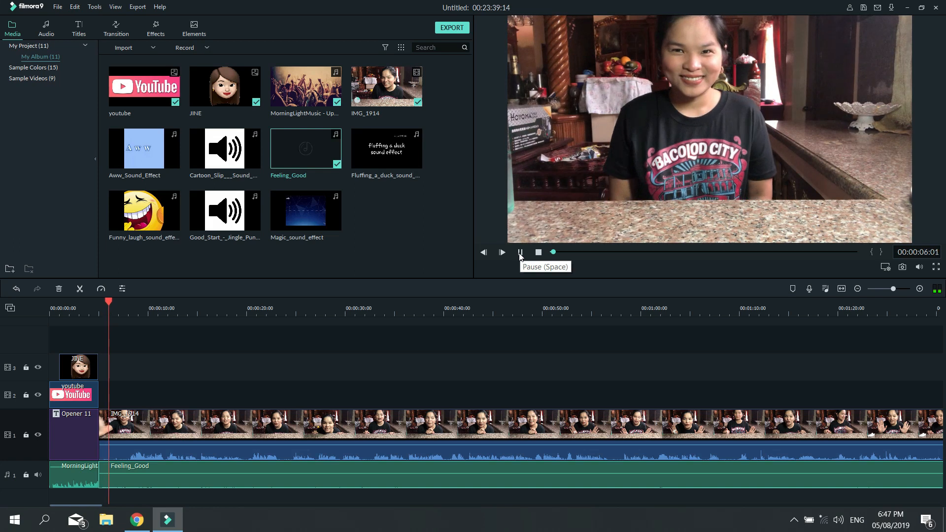
pyautogui.click(520, 252)
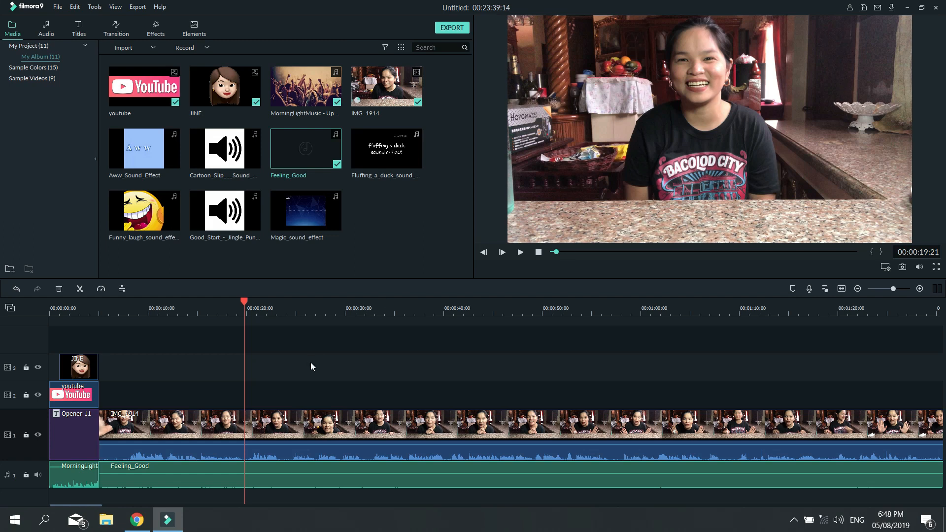
# Split IMG_1914 at 00:00:19:21 and 00:00:26:15 and delete the section between the two cuts
pyautogui.rightClick(289, 439)
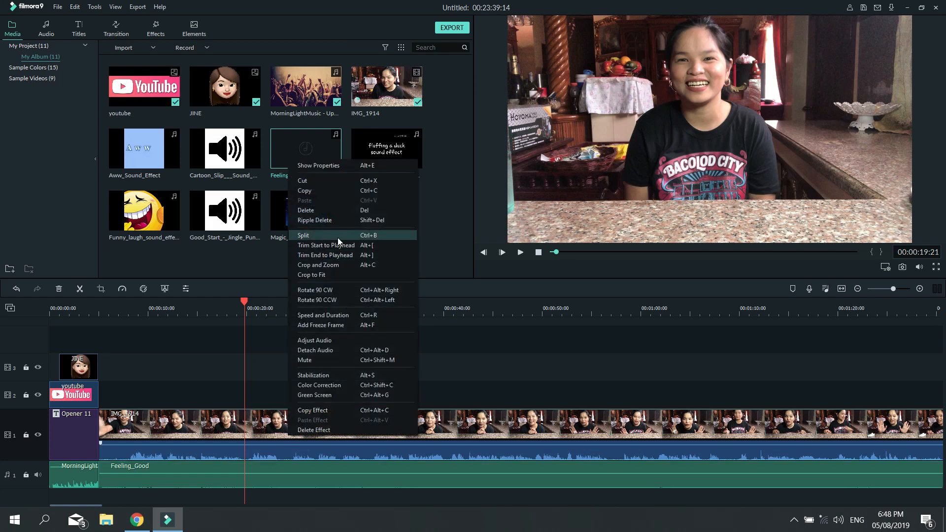
pyautogui.click(338, 236)
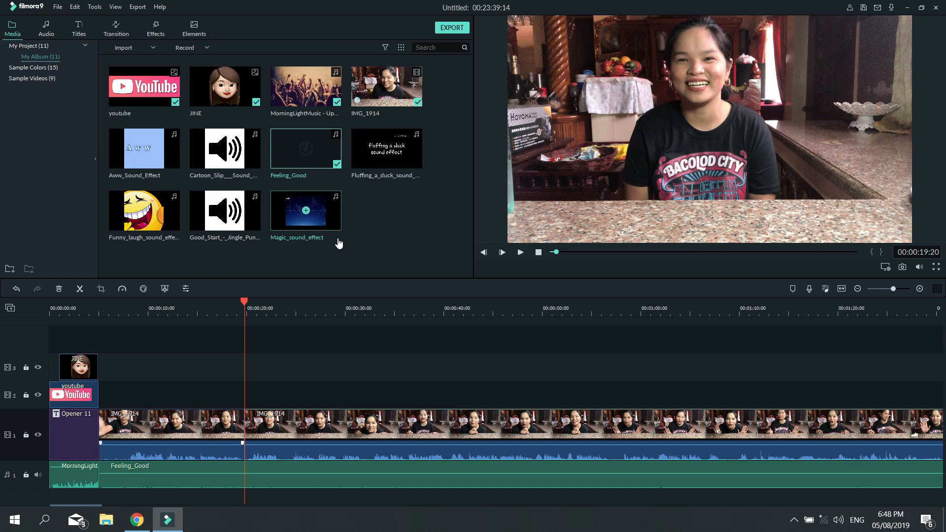
pyautogui.click(522, 253)
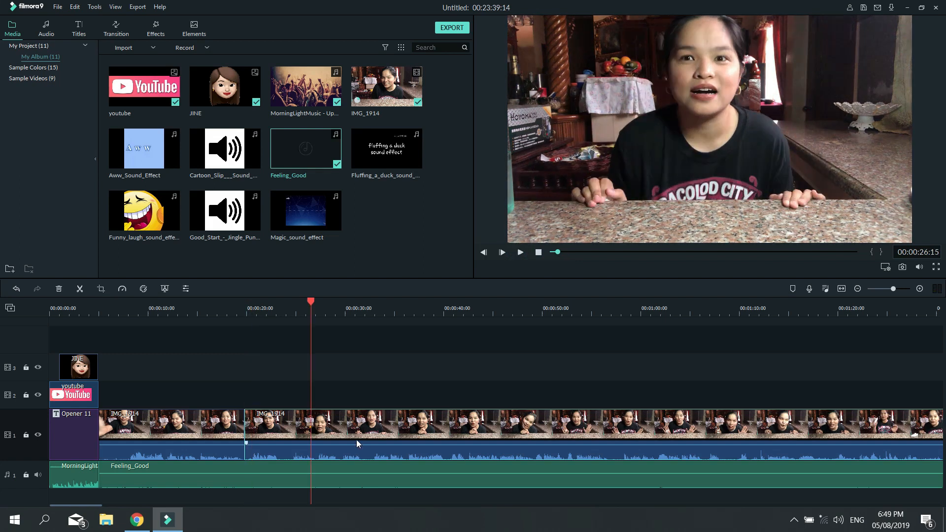
pyautogui.rightClick(363, 425)
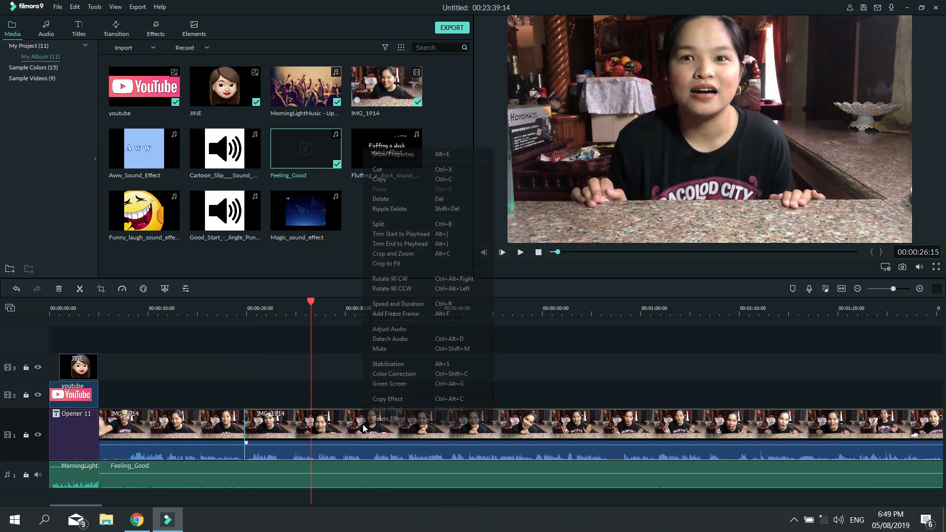
pyautogui.click(418, 225)
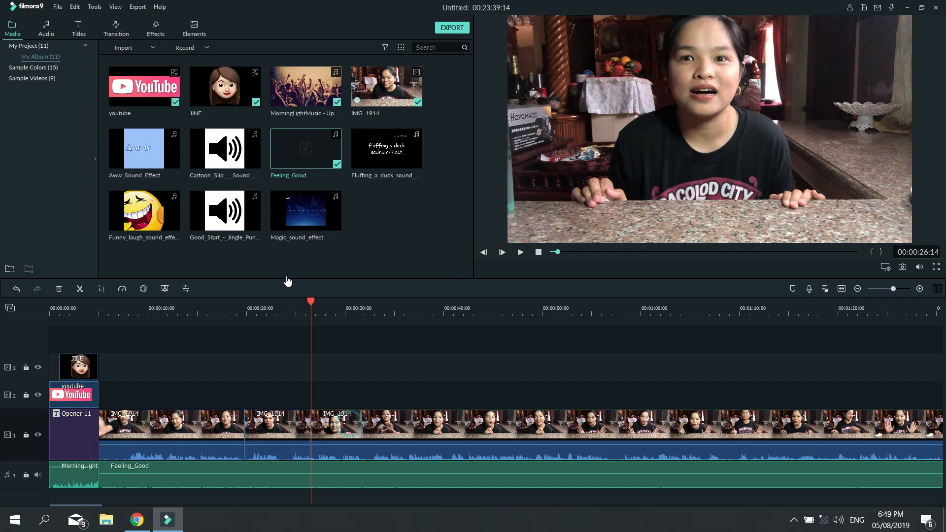
pyautogui.moveTo(311, 301); pyautogui.dragTo(404, 301)
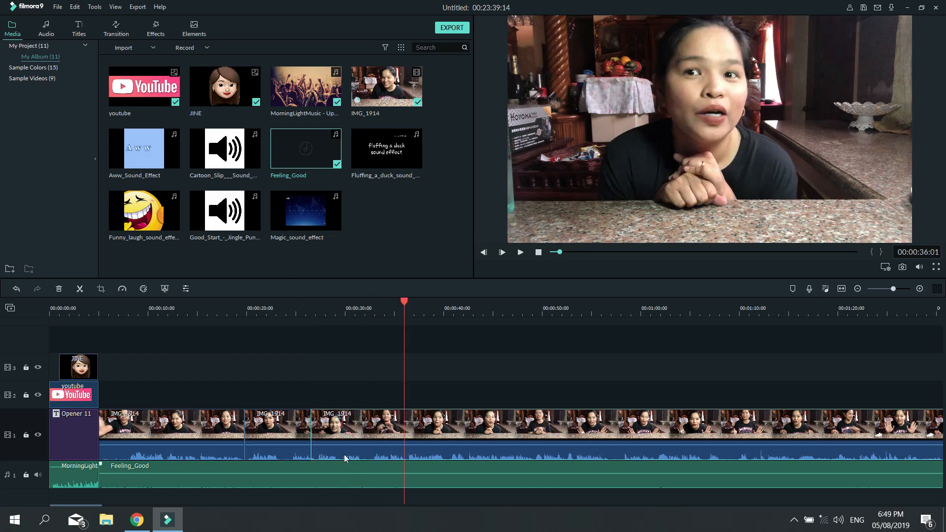
pyautogui.click(274, 430)
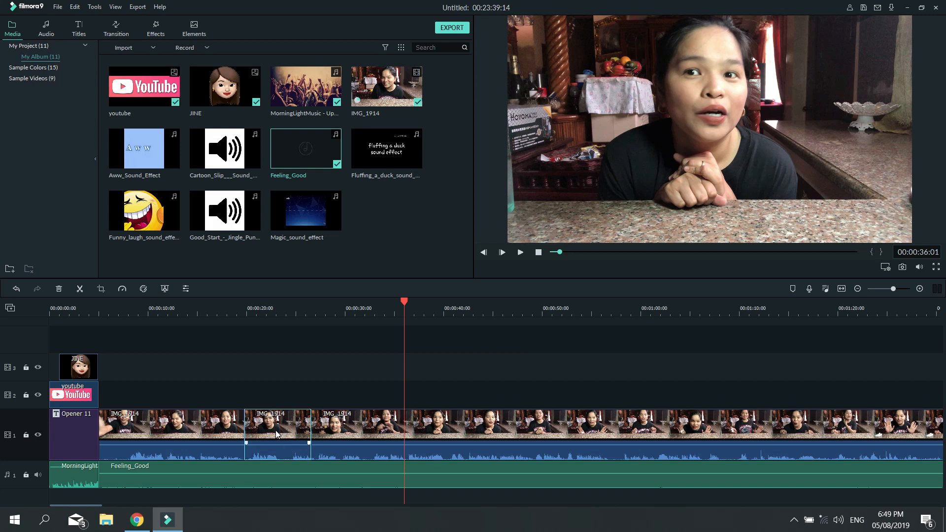
pyautogui.press('Delete')
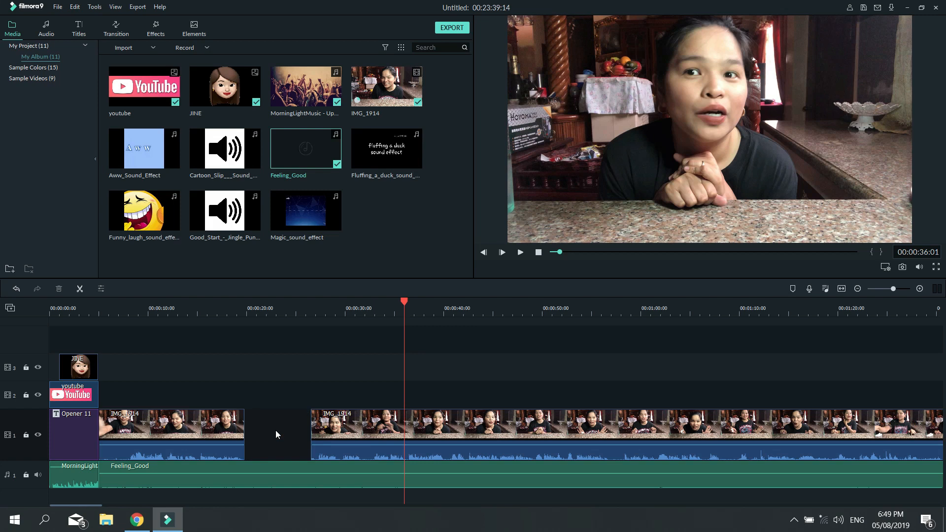
pyautogui.click(337, 474)
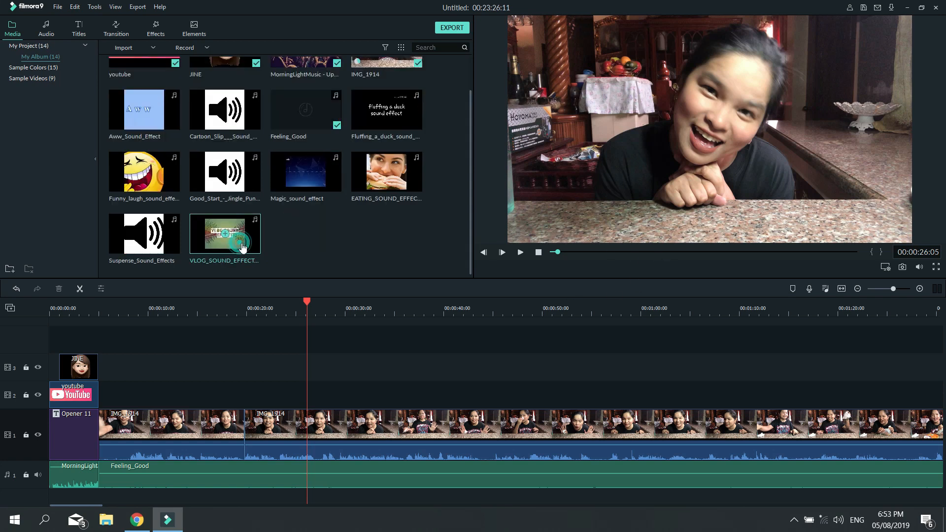
# Place VLOG_SOUND_EFFECT on audio track 1 at 00:00:26:04, trim its end to about 2 seconds, and play back that part
pyautogui.moveTo(242, 246); pyautogui.dragTo(345, 474)
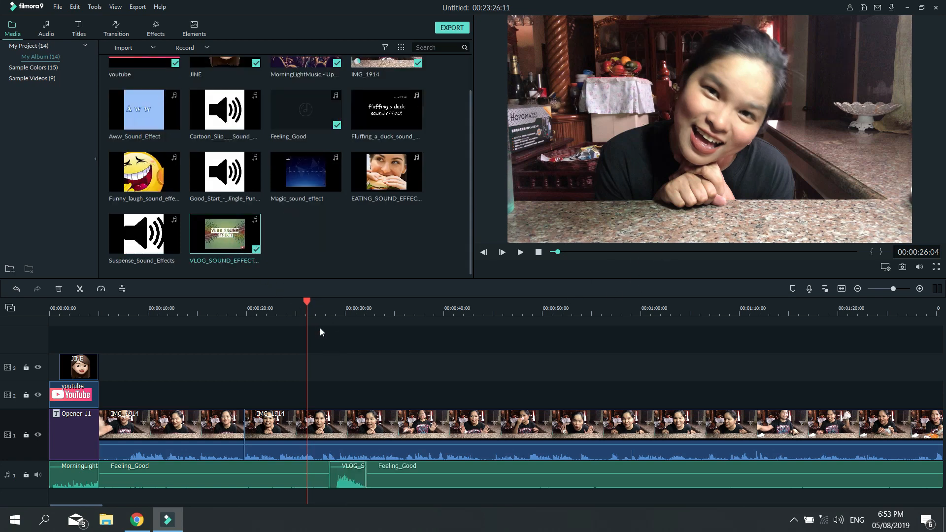
pyautogui.hotkey('ctrl', 'z')
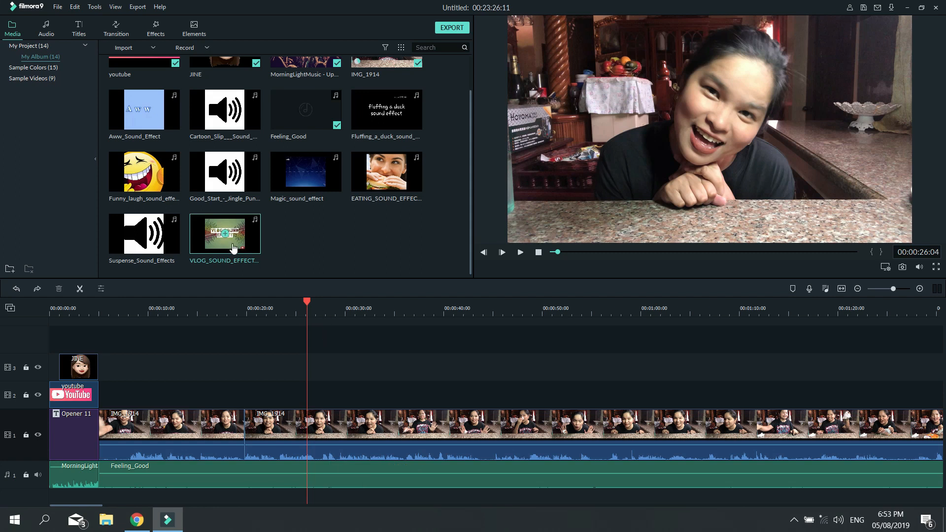
pyautogui.moveTo(235, 238); pyautogui.dragTo(308, 438)
pyautogui.moveTo(307, 302); pyautogui.dragTo(283, 300)
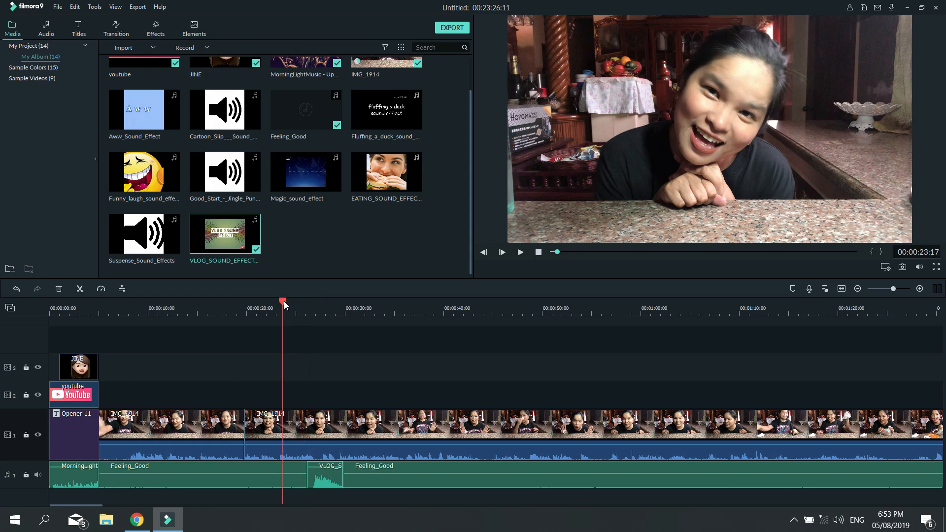
pyautogui.moveTo(326, 300); pyautogui.dragTo(302, 300)
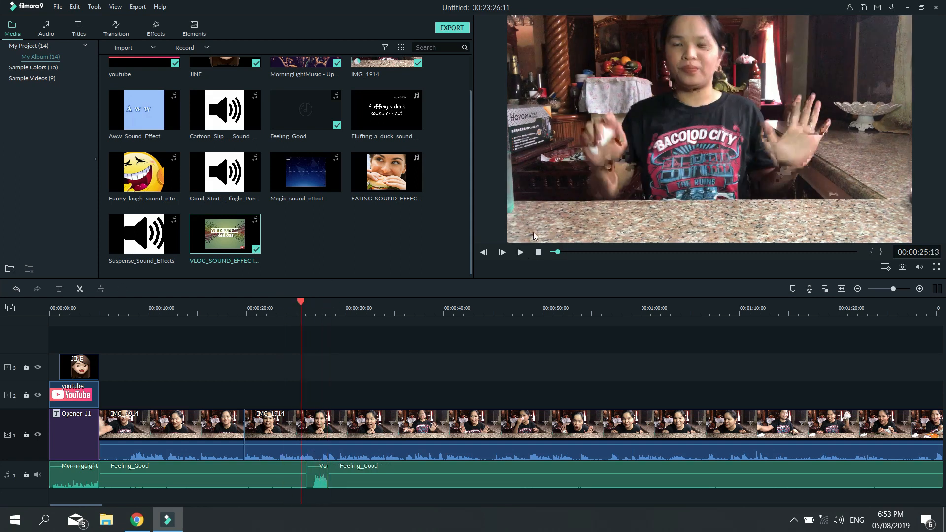
pyautogui.click(521, 252)
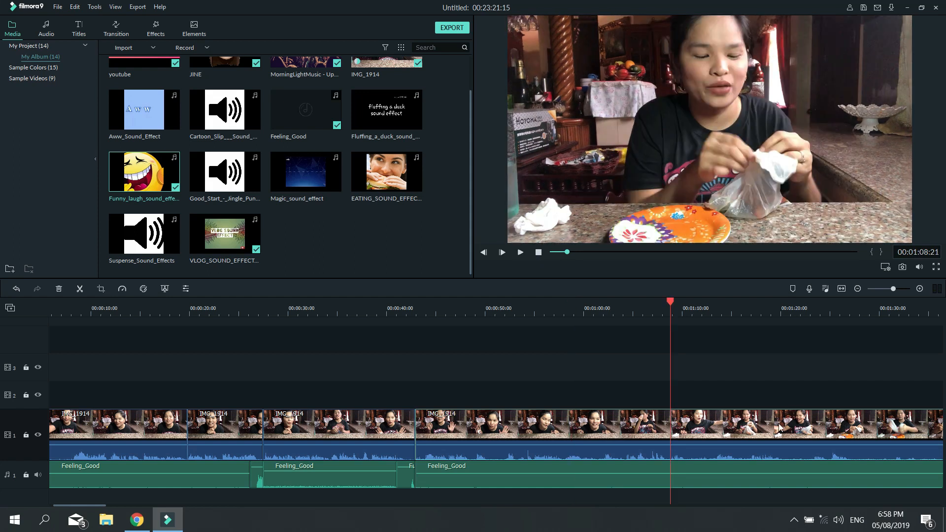
# Add the Subtitle 2 title to video track 2 above the vlog footage at about 00:01:08
pyautogui.click(77, 29)
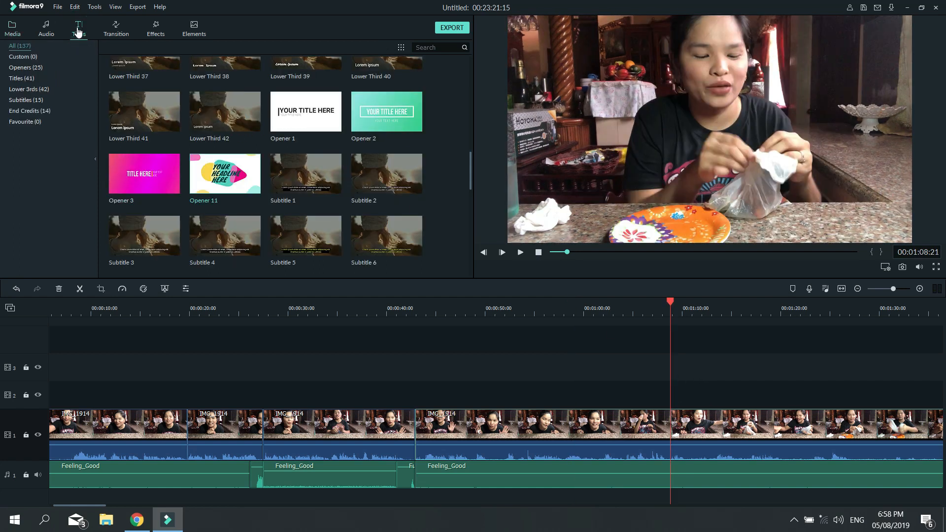
pyautogui.moveTo(470, 165); pyautogui.dragTo(473, 50)
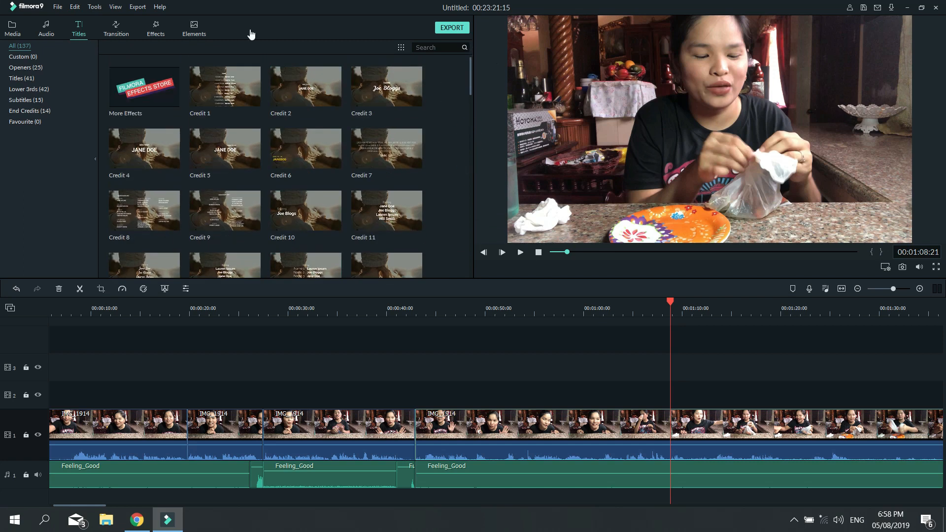
pyautogui.click(31, 100)
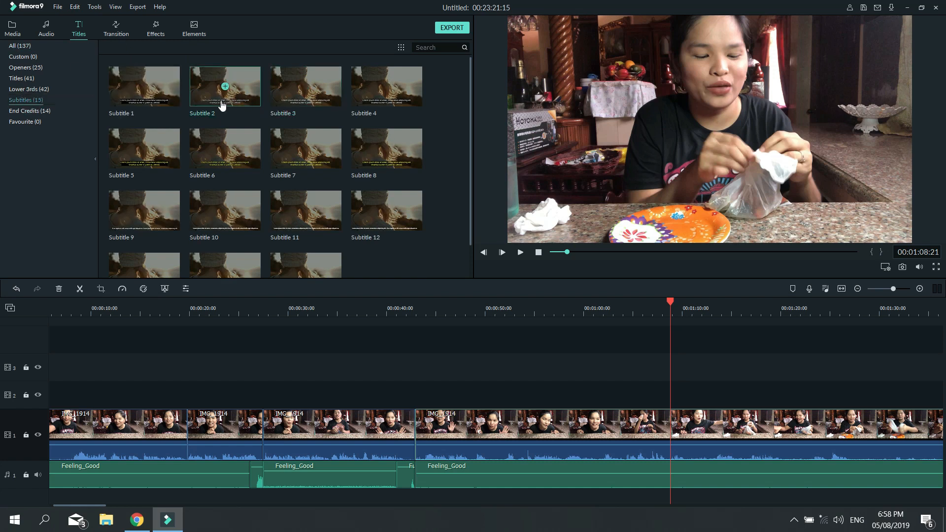
pyautogui.moveTo(238, 95); pyautogui.dragTo(672, 397)
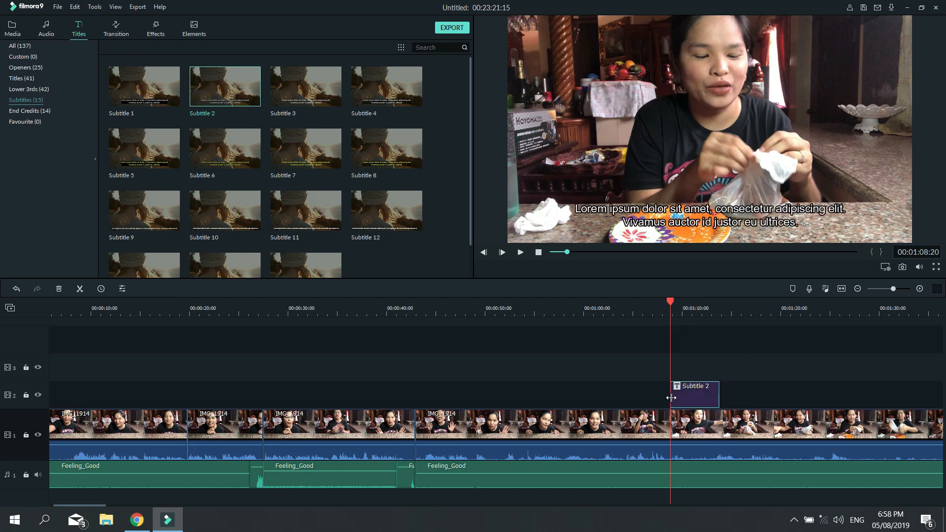
# Open the Subtitle 2 title for editing and clear the placeholder text of its second line
pyautogui.doubleClick(702, 388)
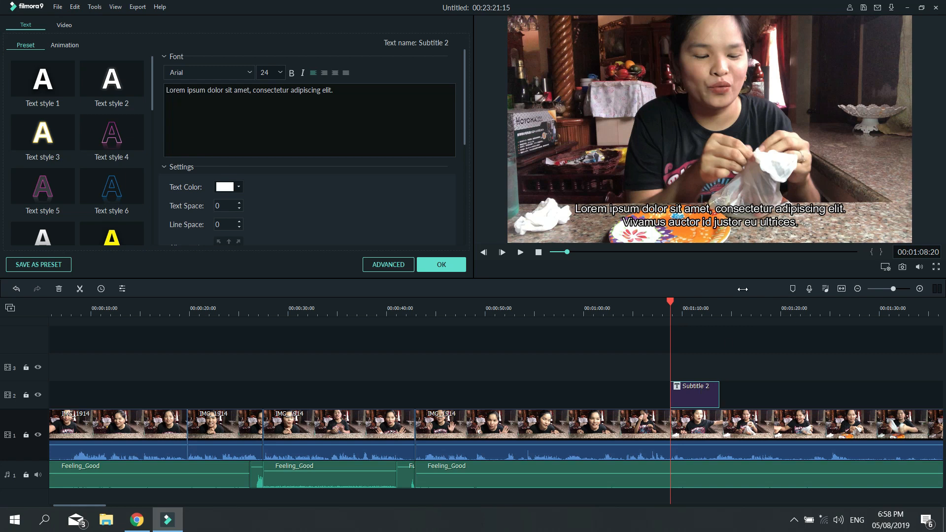
pyautogui.click(752, 222)
pyautogui.click(752, 221)
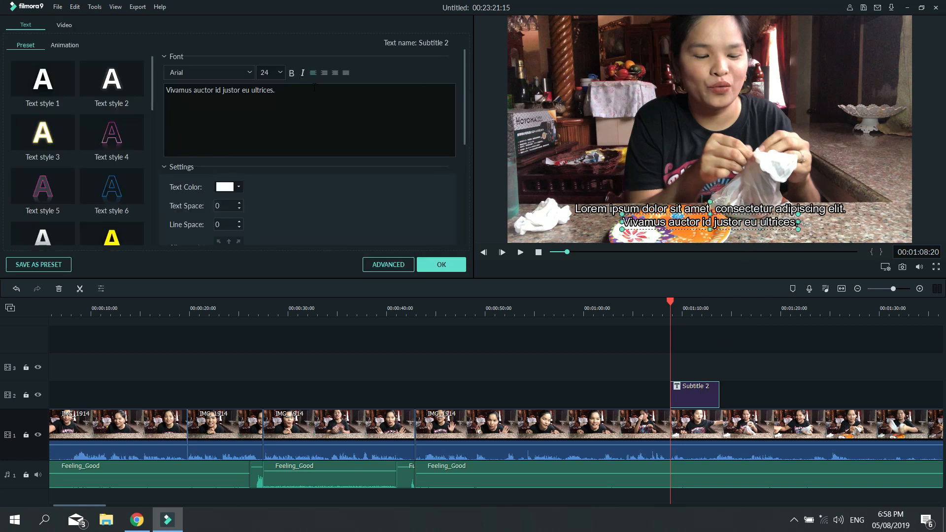
pyautogui.moveTo(311, 90); pyautogui.dragTo(128, 88)
pyautogui.press('BackSpace')
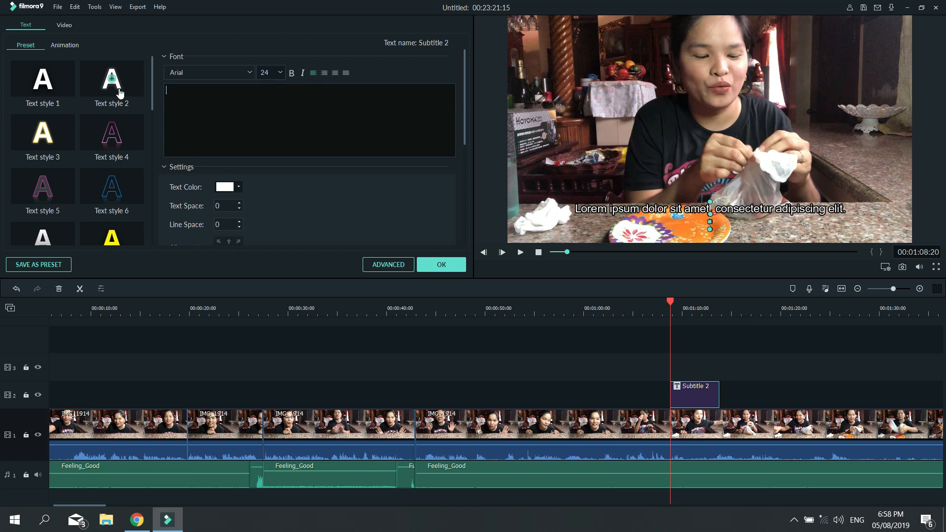
# Select the whole placeholder text of the subtitle's first line in the text editor
pyautogui.click(681, 211)
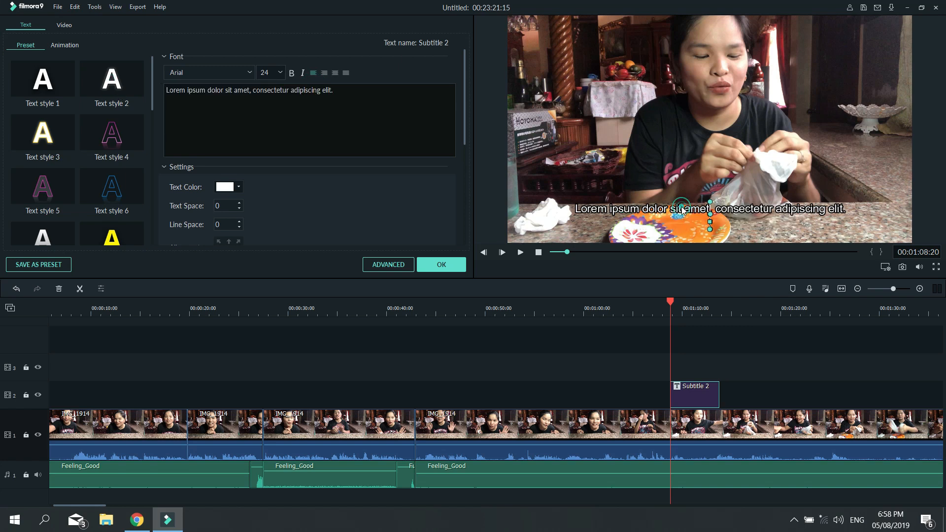
pyautogui.moveTo(356, 121); pyautogui.dragTo(166, 90)
pyautogui.click(357, 122)
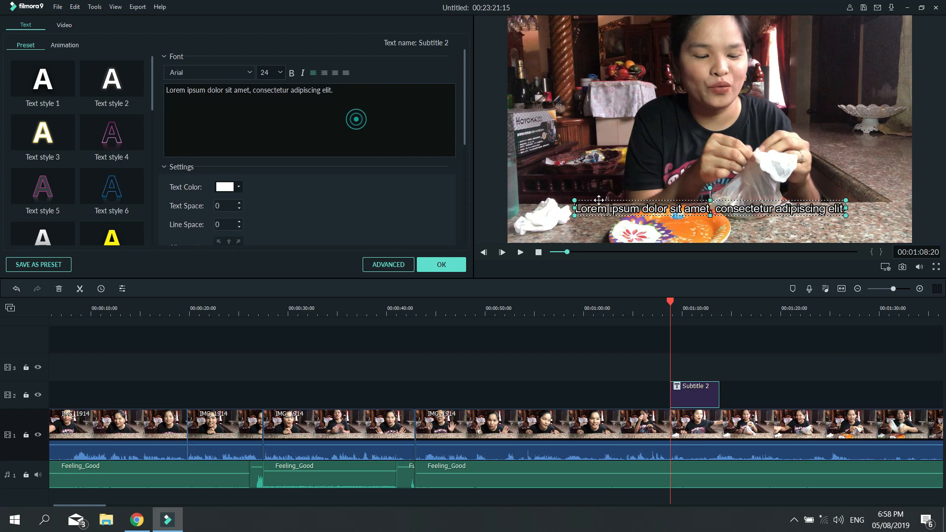
pyautogui.click(776, 200)
pyautogui.click(423, 100)
pyautogui.moveTo(358, 89); pyautogui.dragTo(156, 87)
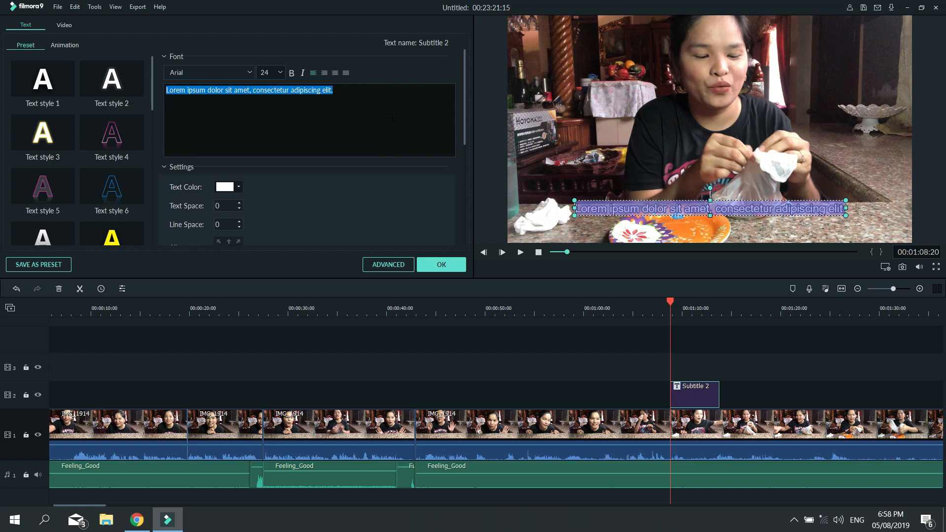
pyautogui.write('Egg')
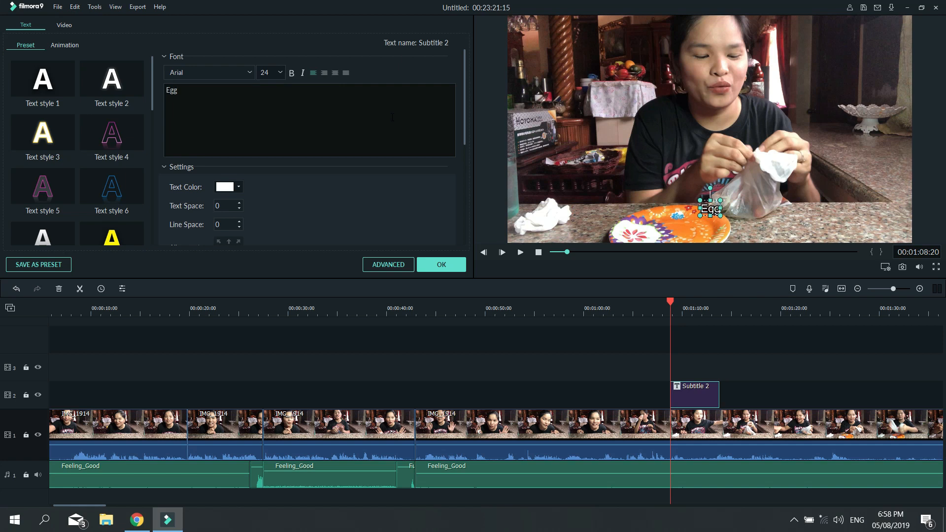
pyautogui.write('pla')
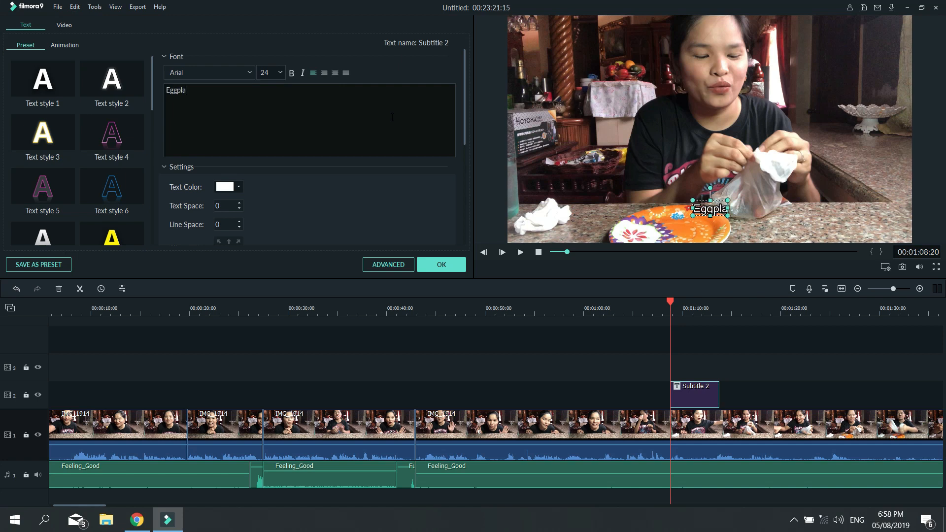
pyautogui.press('BackSpace')
pyautogui.press('BackSpace')
pyautogui.press('BackSpace')
pyautogui.press('BackSpace')
pyautogui.press('BackSpace')
pyautogui.press('BackSpace')
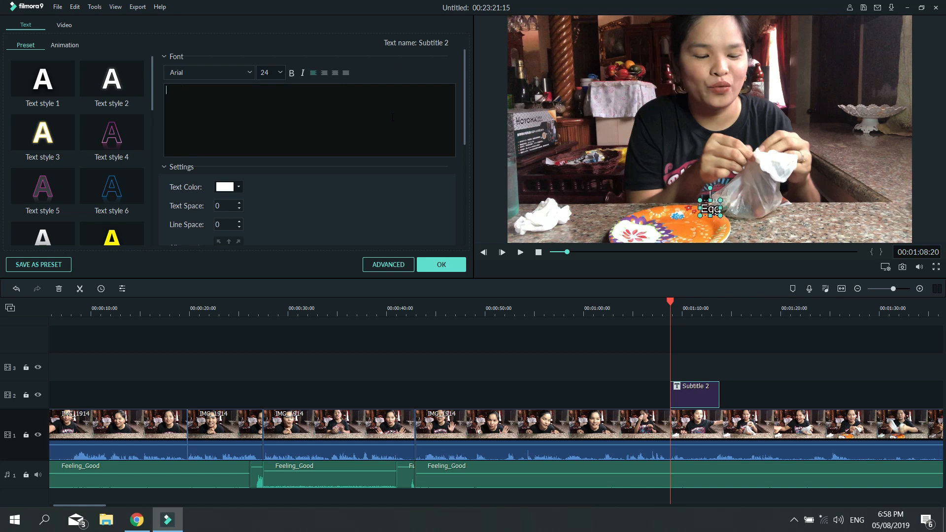
# Enter "talong kamatis" as the subtitle text and make it bold at font size 65
pyautogui.write('talong')
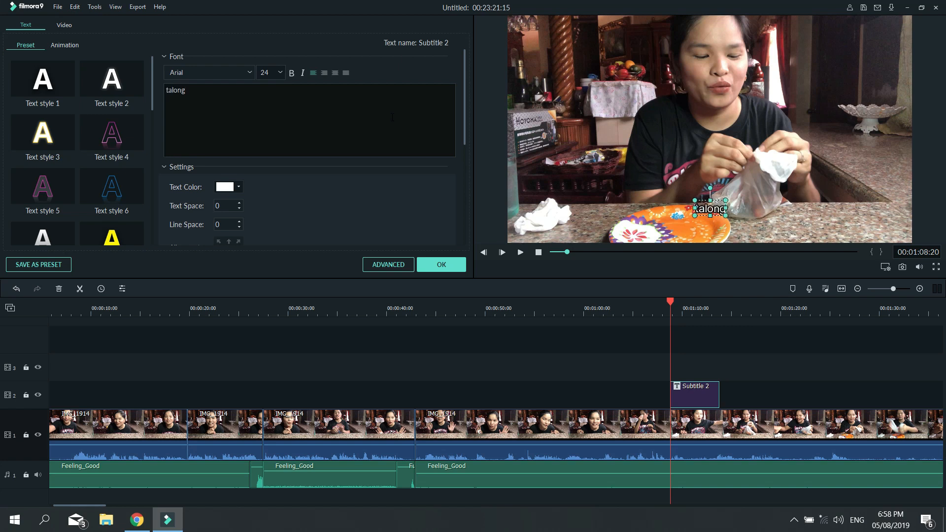
pyautogui.write(' kamatis')
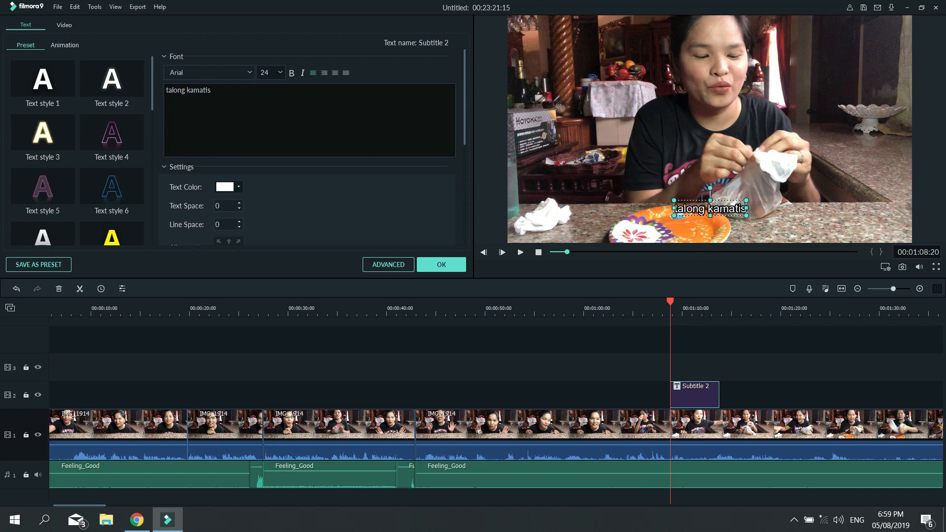
pyautogui.click(292, 73)
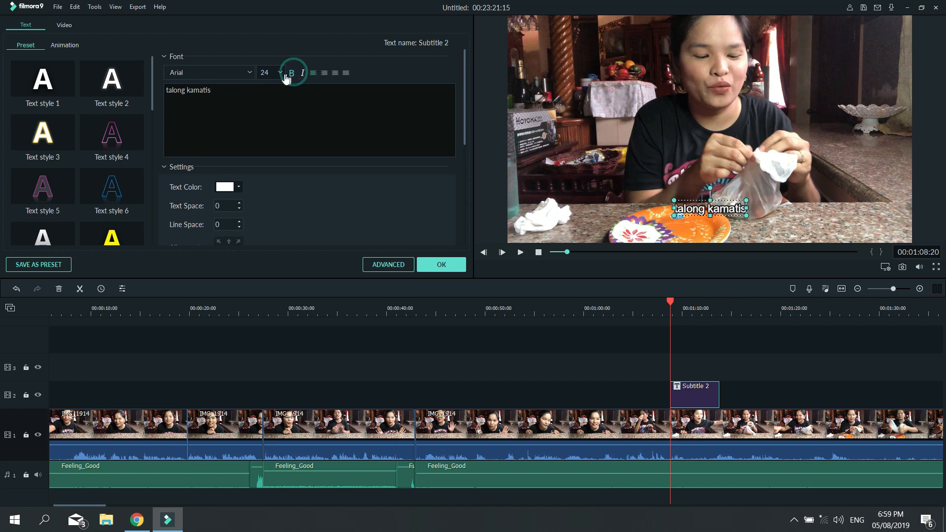
pyautogui.click(265, 72)
pyautogui.write('60')
# Try several text styles on the subtitle, apply Text style 2, and place the text smaller in the lower-right corner of the video frame
pyautogui.click(128, 231)
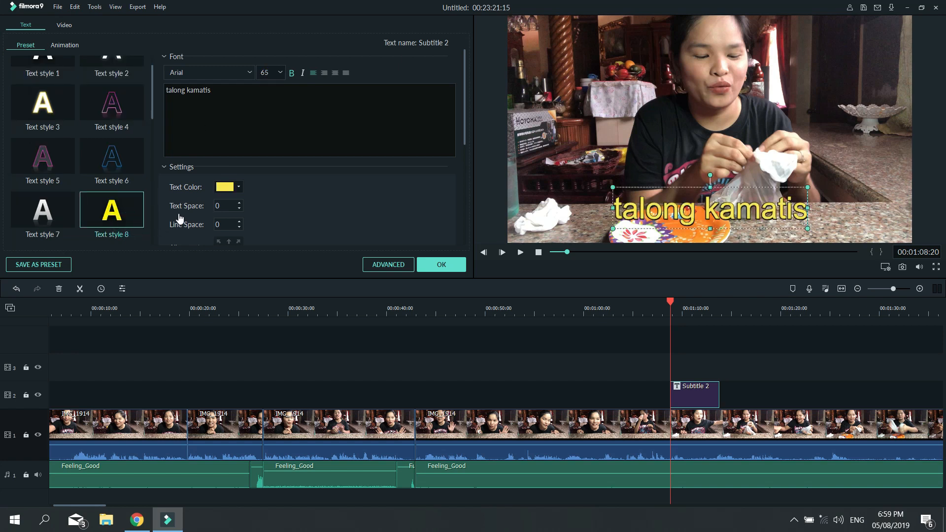
pyautogui.click(130, 116)
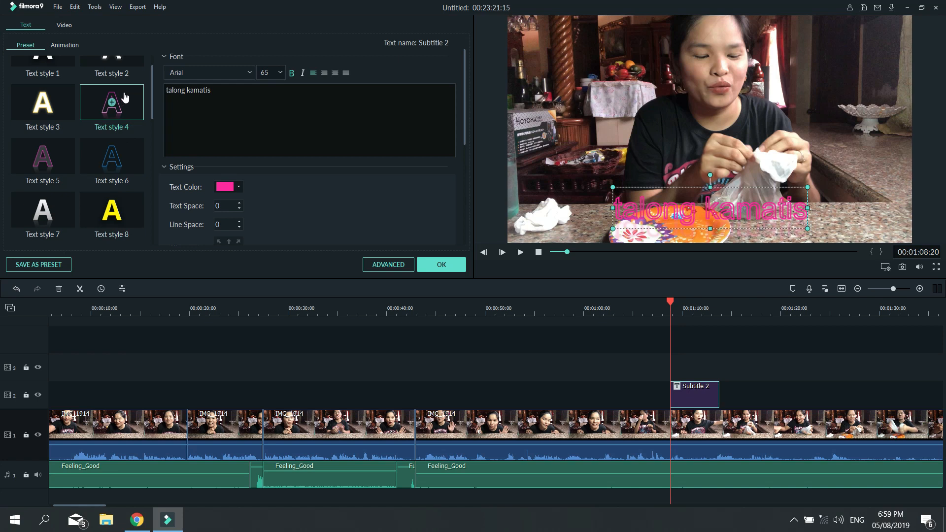
pyautogui.click(53, 152)
pyautogui.click(136, 152)
pyautogui.scroll(1, 118, 136)
pyautogui.click(131, 86)
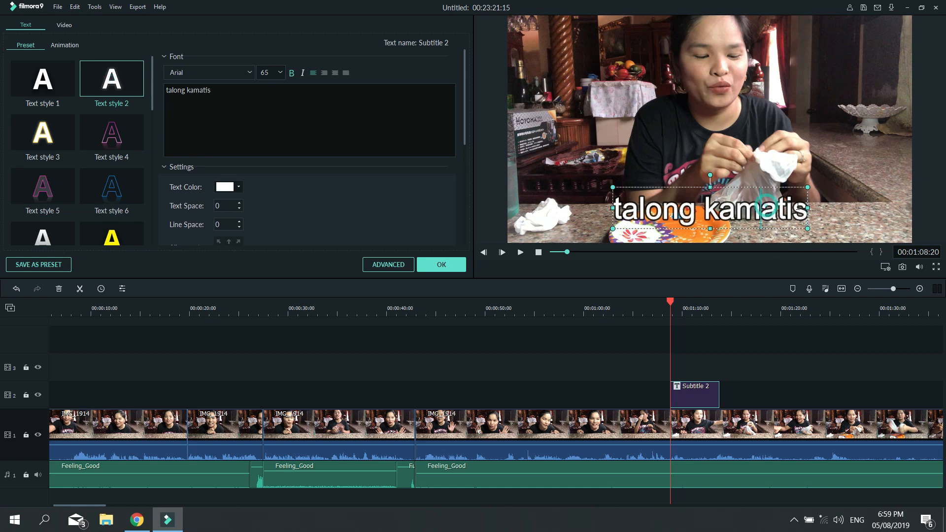
pyautogui.moveTo(807, 188); pyautogui.dragTo(840, 208)
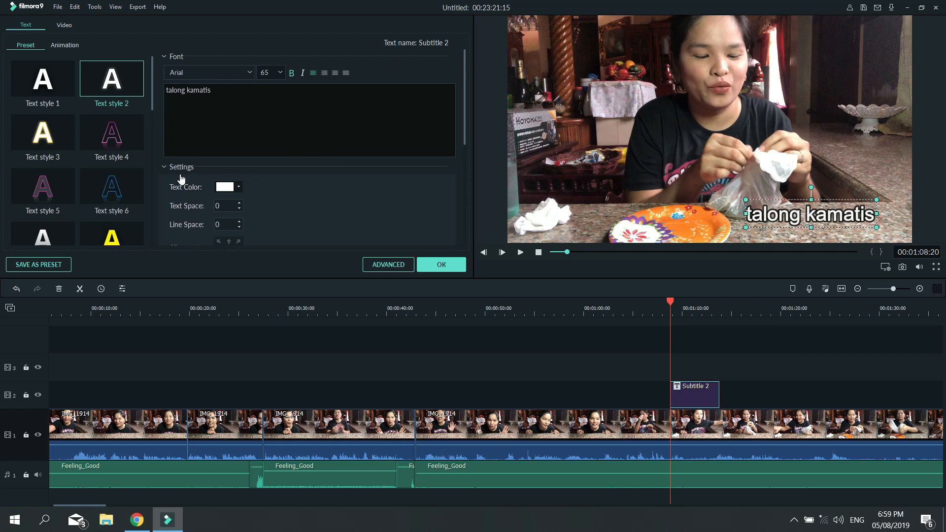
# Change the subtitle's text colour to yellow-green and play back the footage from 00:01:05:14 to check it
pyautogui.click(239, 187)
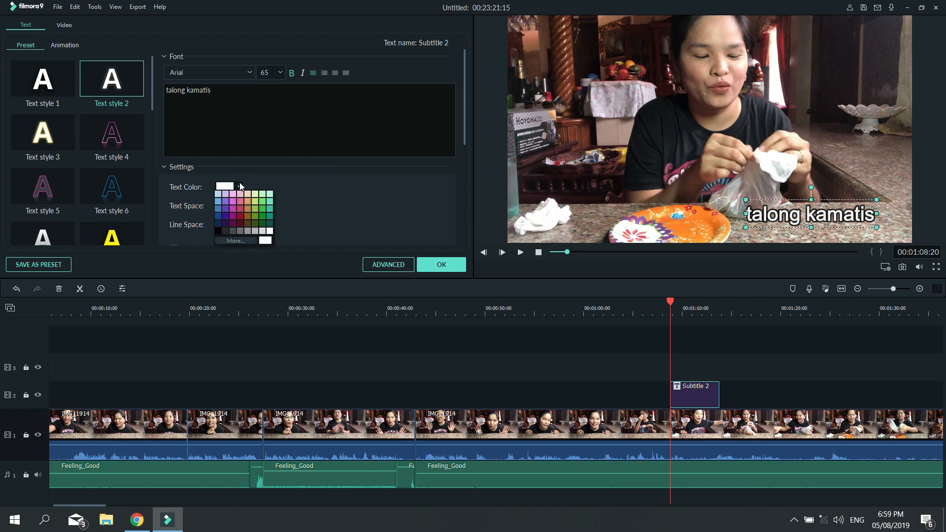
pyautogui.click(240, 216)
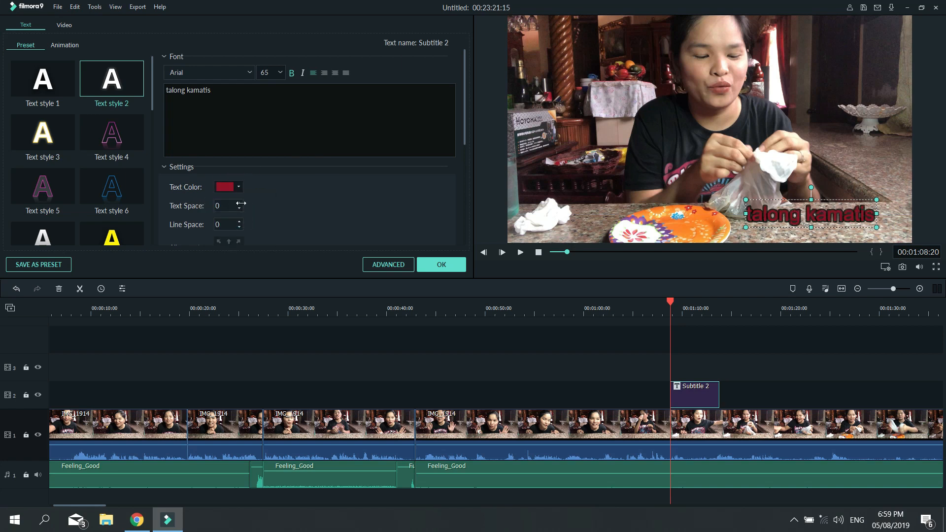
pyautogui.click(240, 186)
pyautogui.click(237, 209)
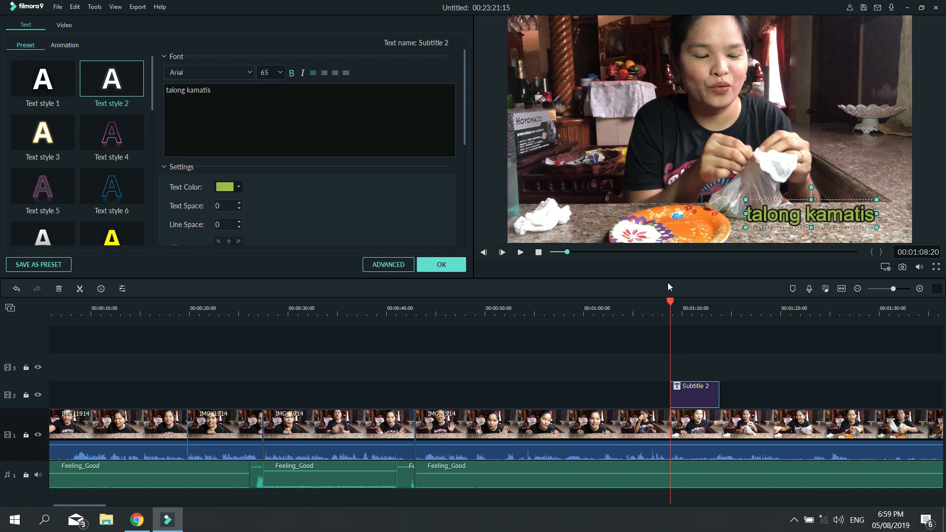
pyautogui.moveTo(670, 300); pyautogui.dragTo(639, 303)
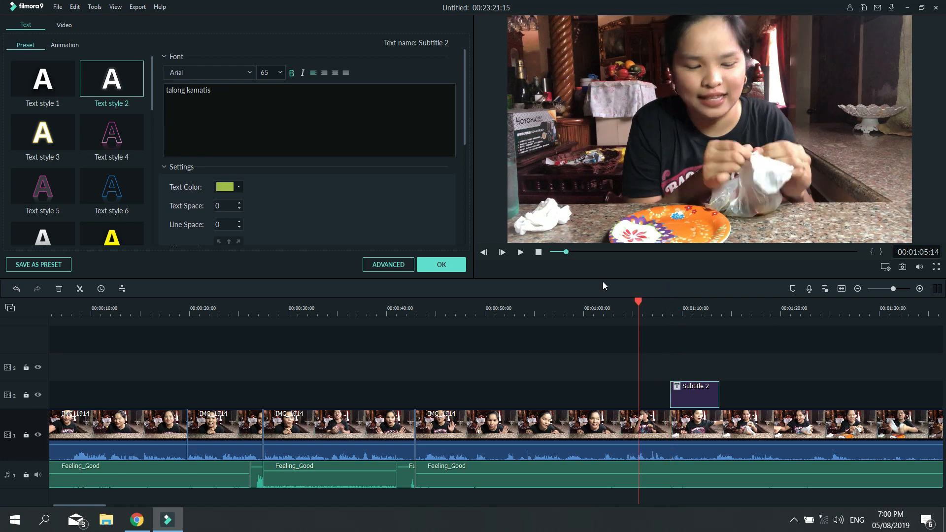
pyautogui.click(524, 250)
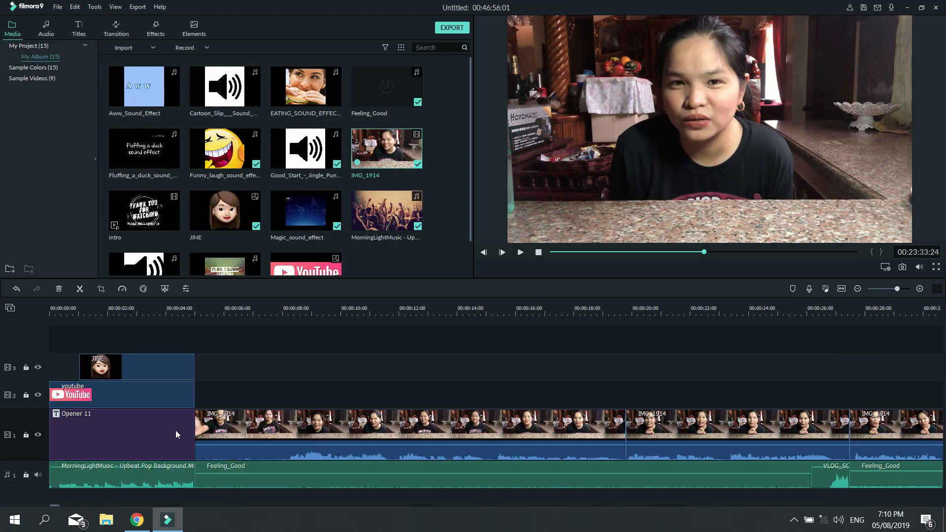
pyautogui.click(154, 416)
pyautogui.click(161, 400)
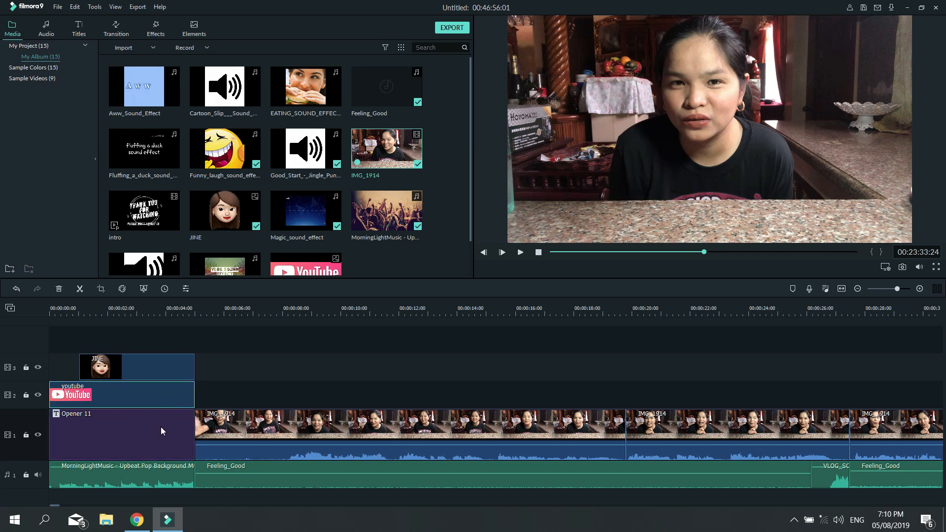
pyautogui.click(154, 434)
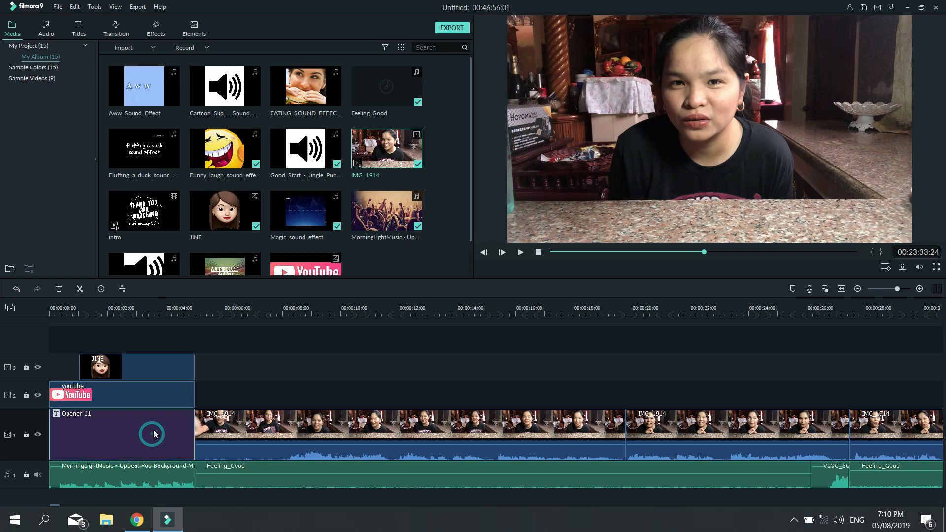
pyautogui.moveTo(144, 421); pyautogui.dragTo(465, 213)
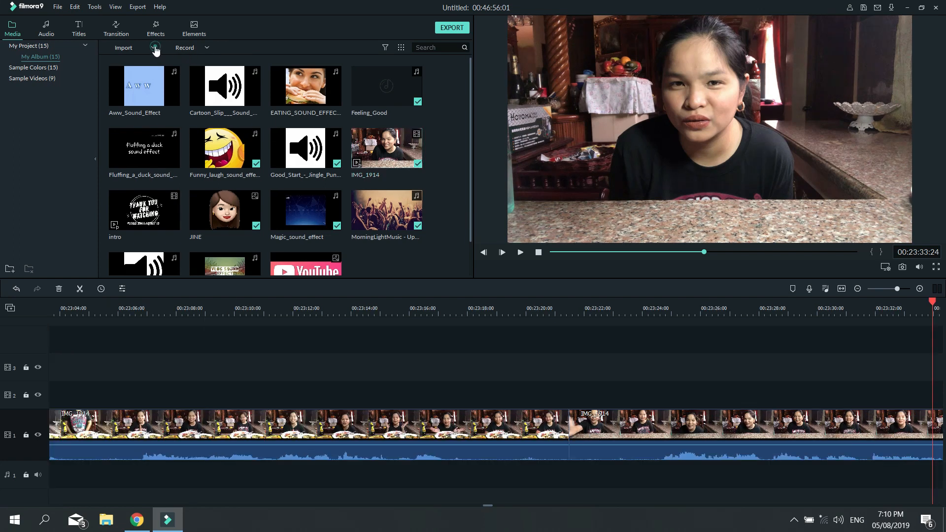
# Import the "real introduction" video from the INTRO AND END VIDEO folder and play it in the preview
pyautogui.click(154, 48)
pyautogui.click(302, 59)
pyautogui.click(209, 239)
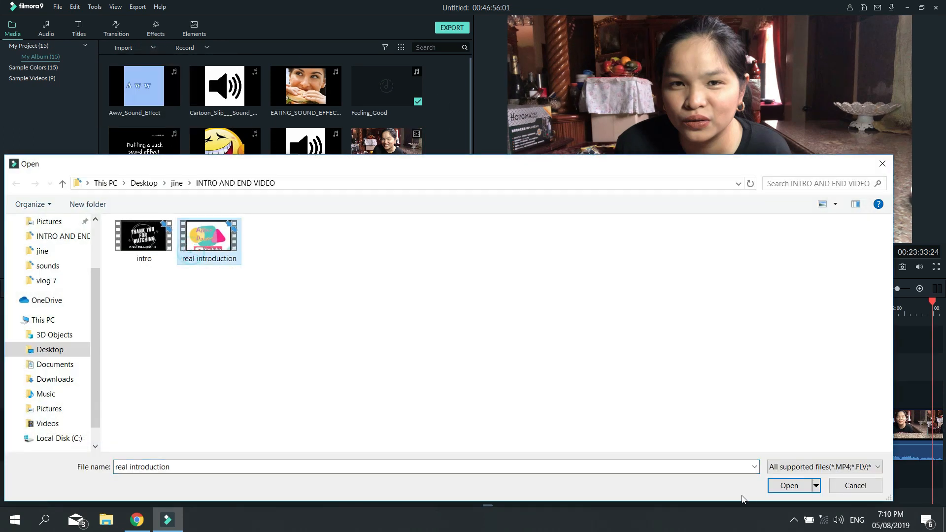
pyautogui.click(803, 491)
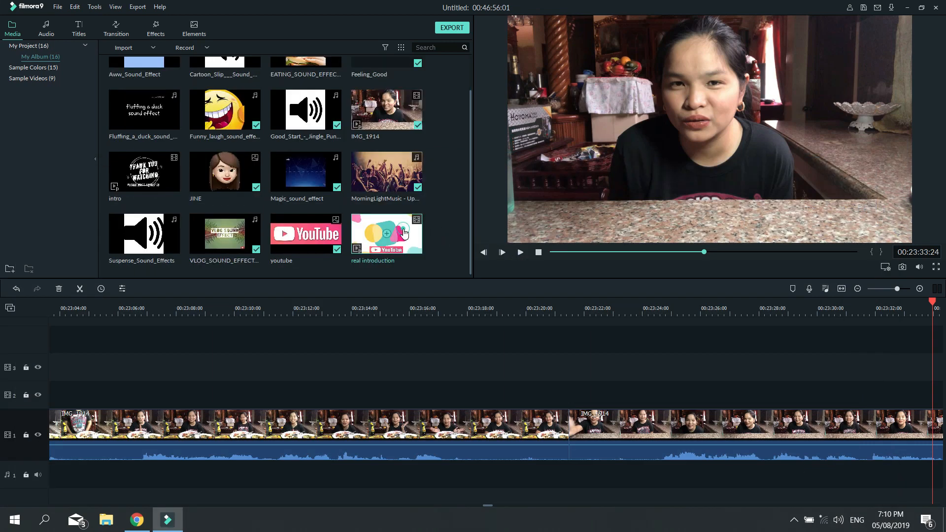
pyautogui.click(520, 252)
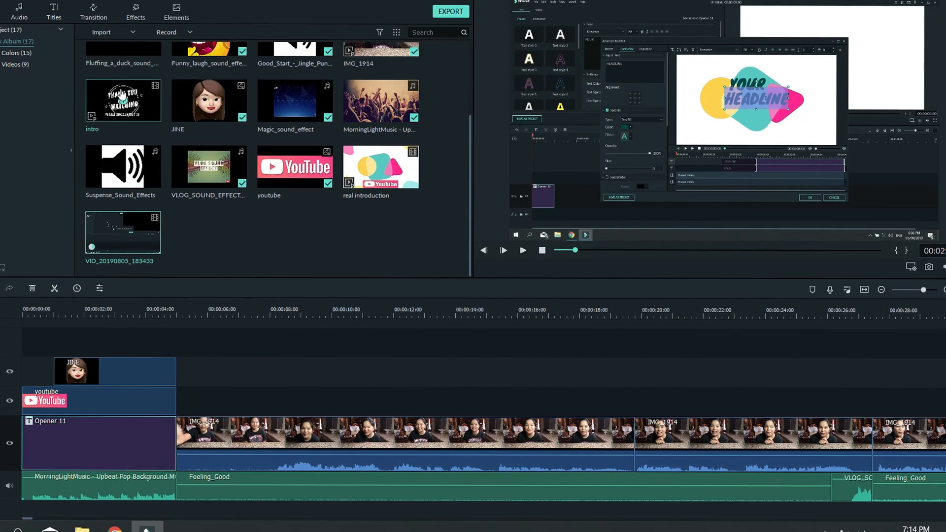
# Save the project under the file name VE Project 1 in the suggested Desktop folder
pyautogui.scroll(3, 141, 60)
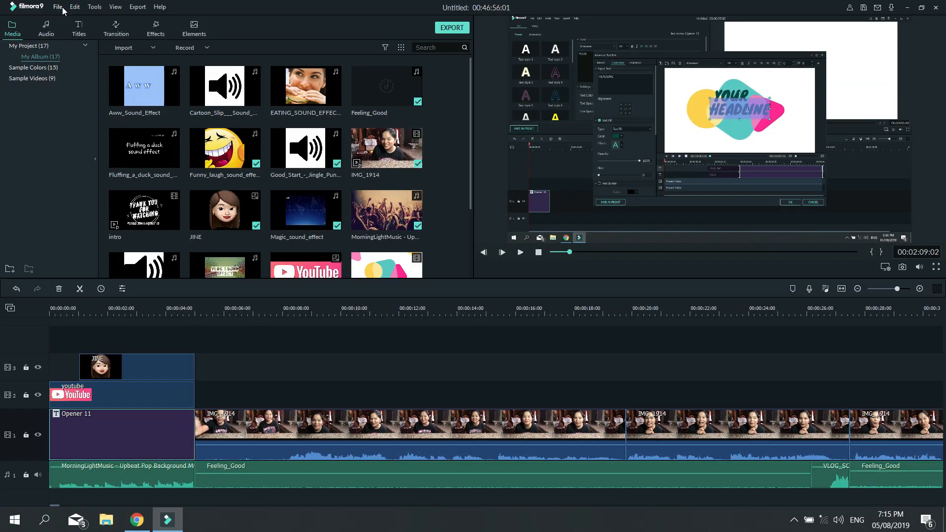
pyautogui.click(62, 10)
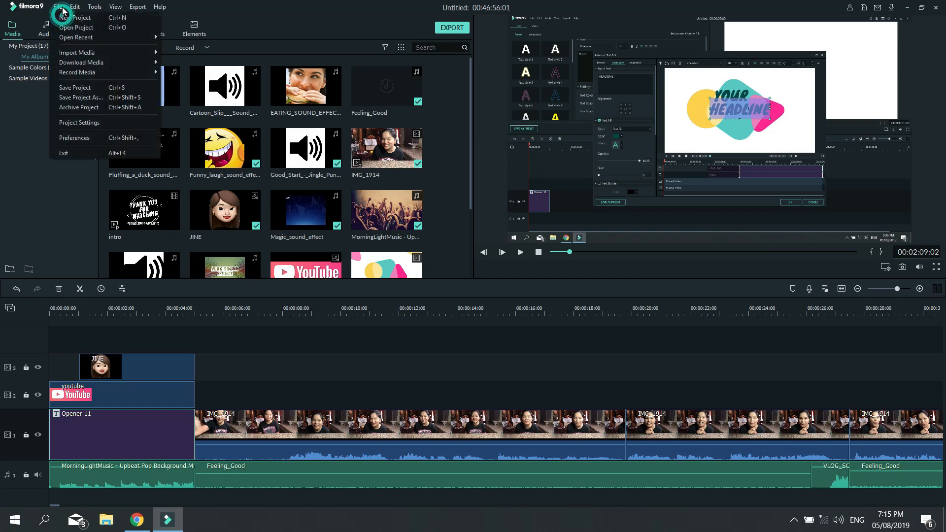
pyautogui.click(92, 99)
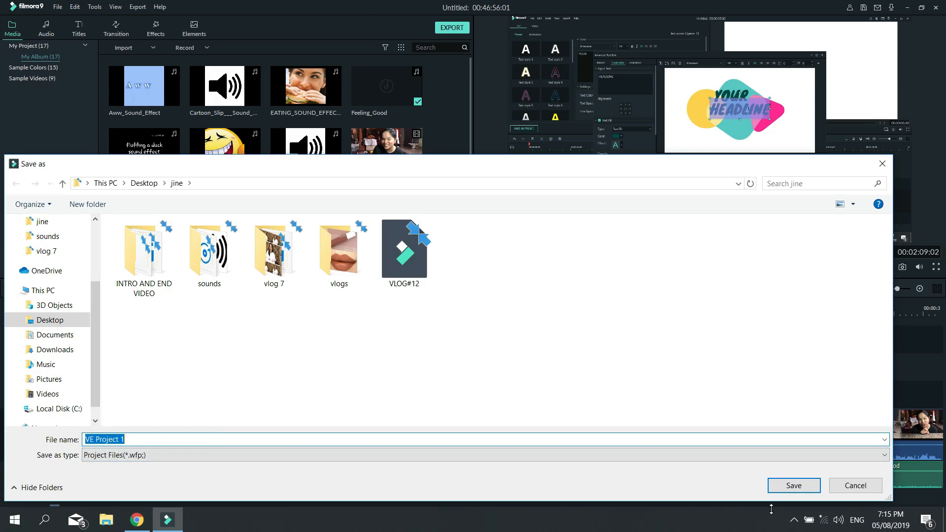
pyautogui.click(794, 486)
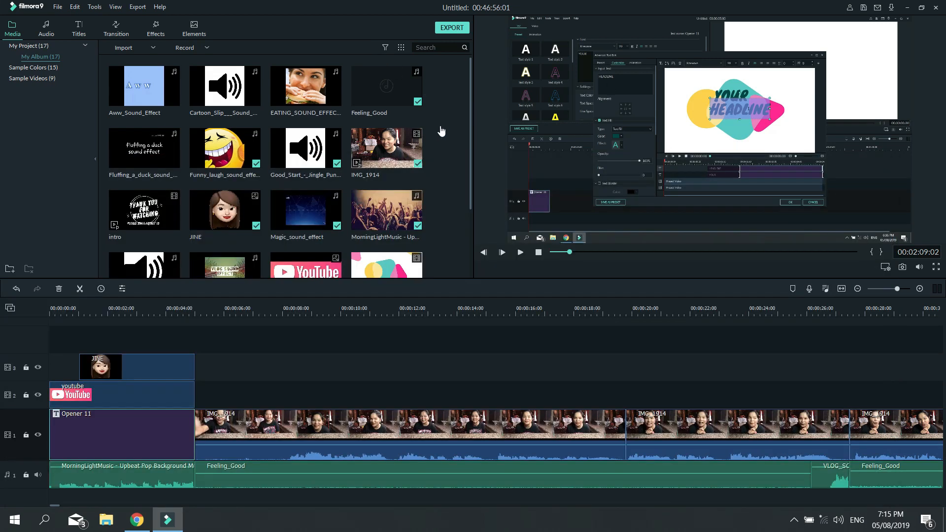
pyautogui.click(57, 8)
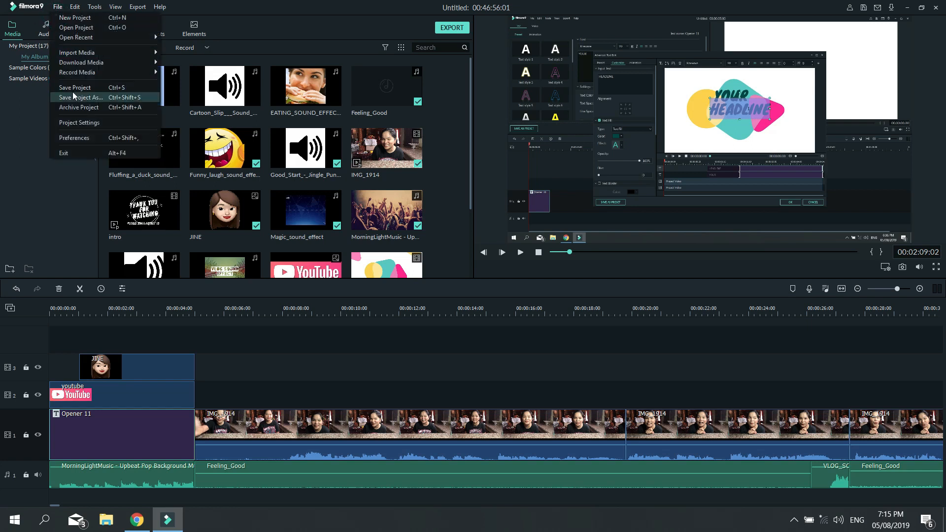
pyautogui.click(453, 133)
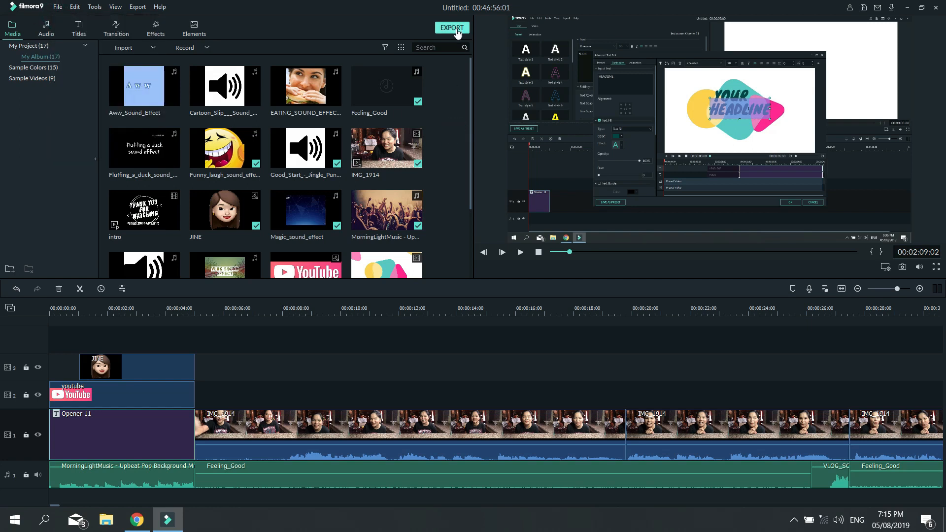
pyautogui.click(106, 520)
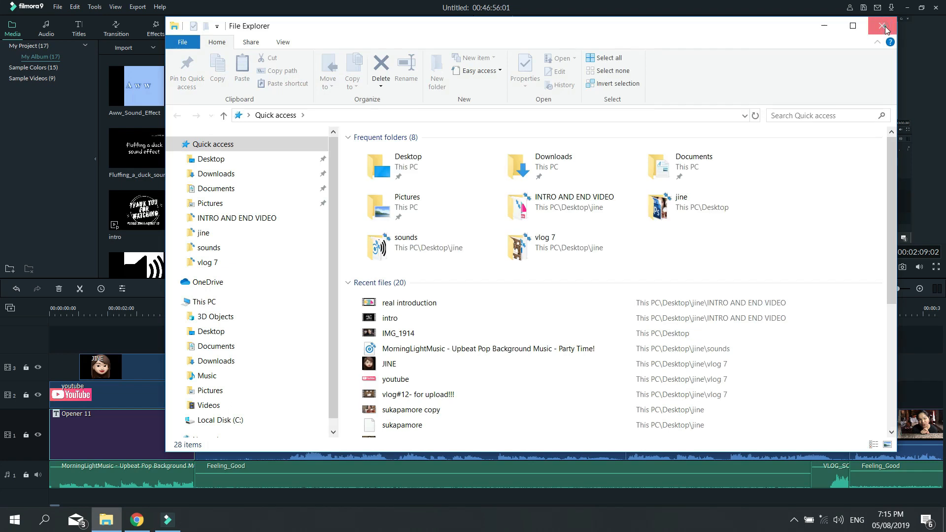
pyautogui.click(882, 26)
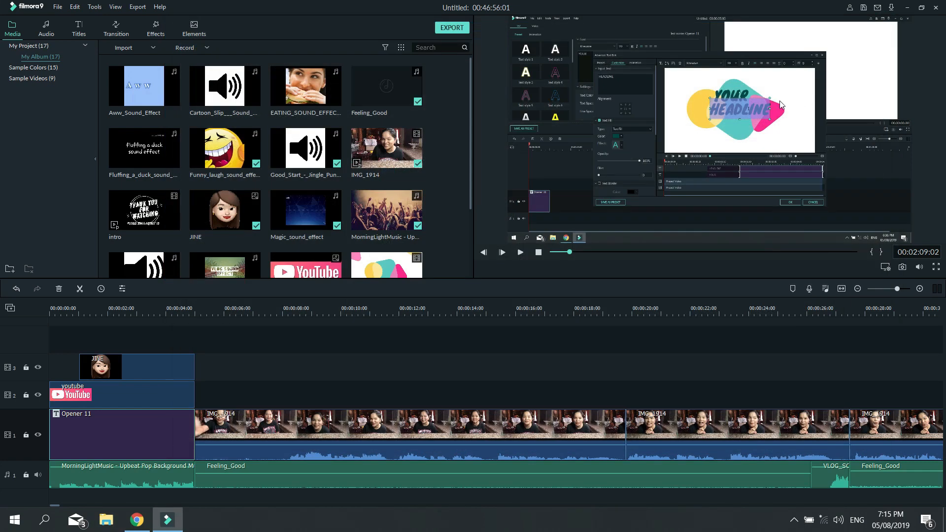